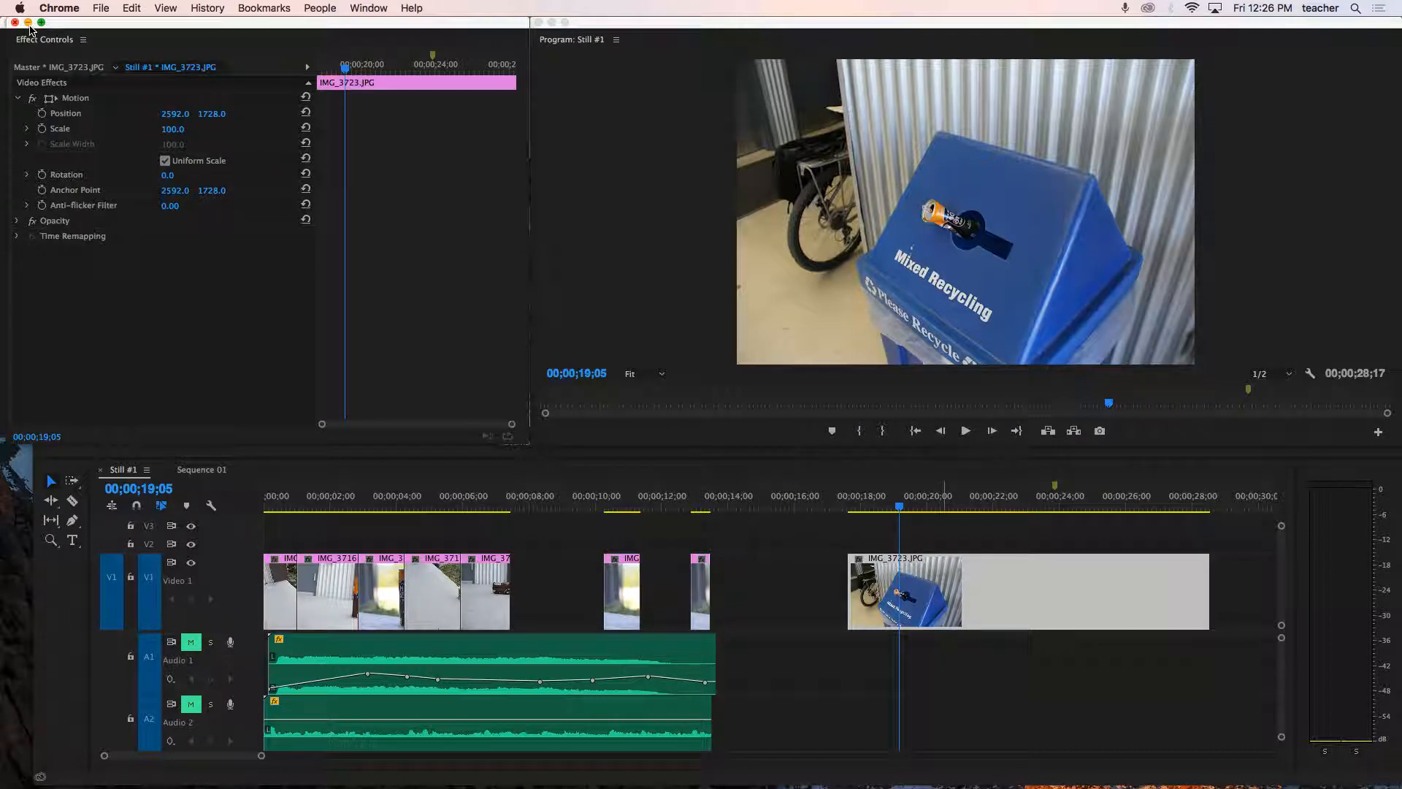
Close the Effect Controls and reopen them for the IMG_3723.JPG clip
left_click(28, 22)
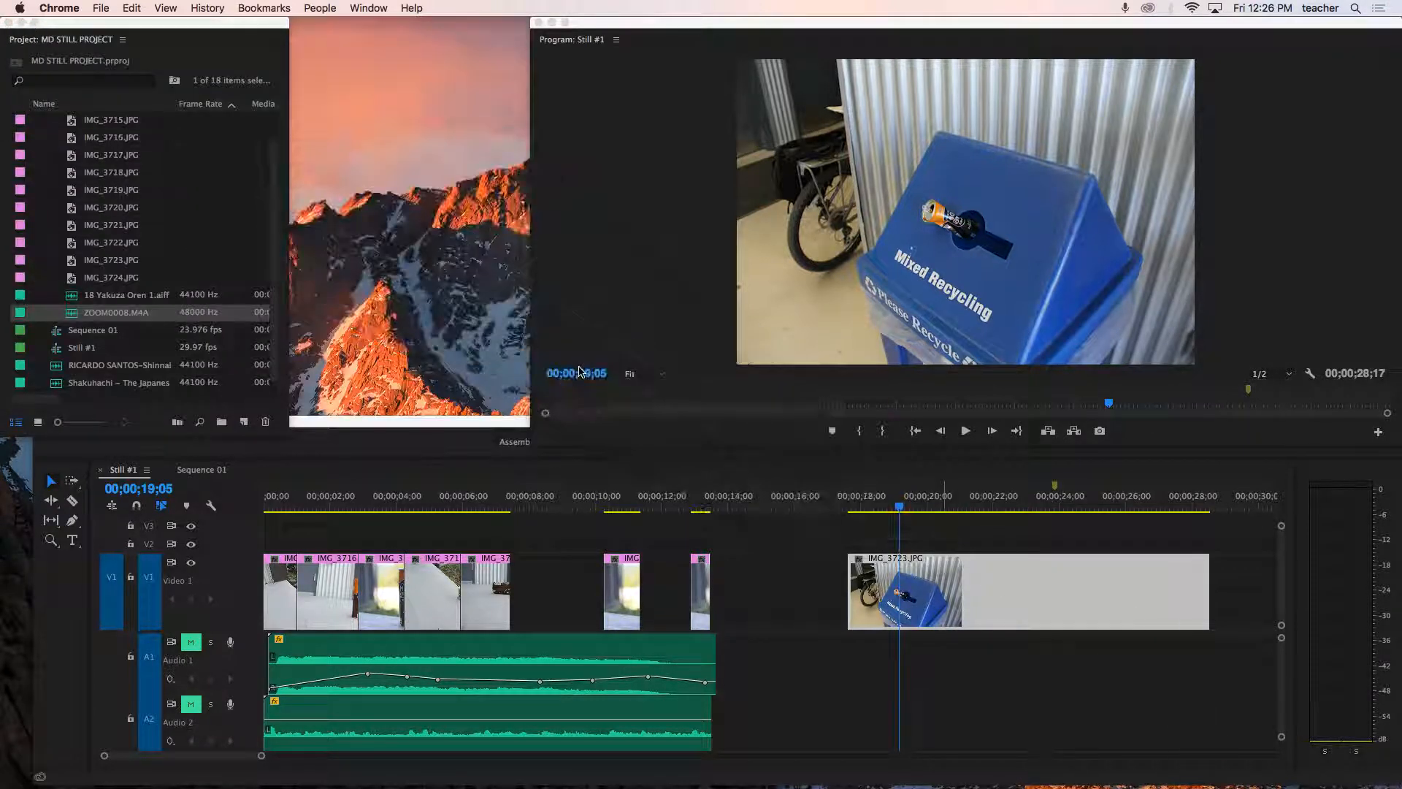
left_click(899, 515)
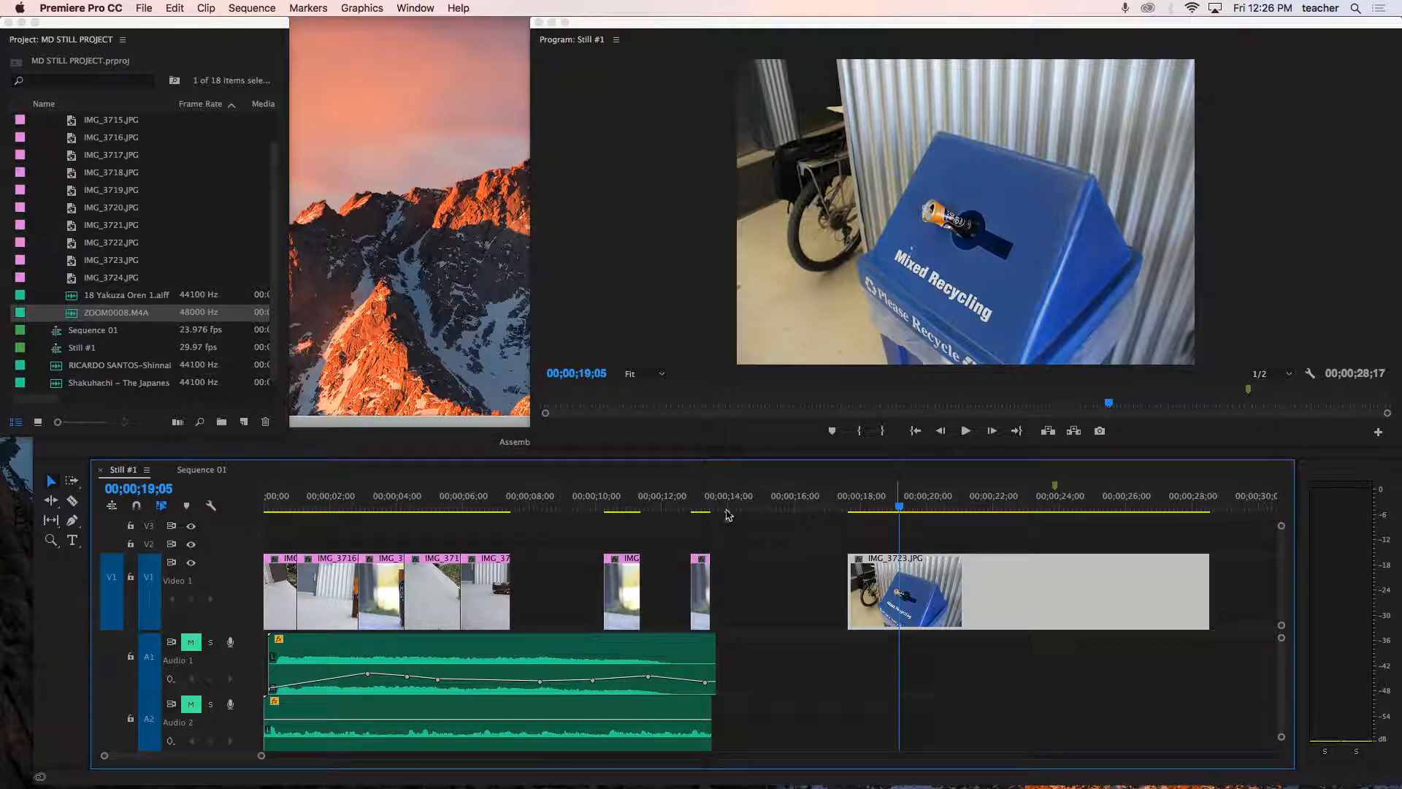
left_click_drag(901, 512, 863, 532)
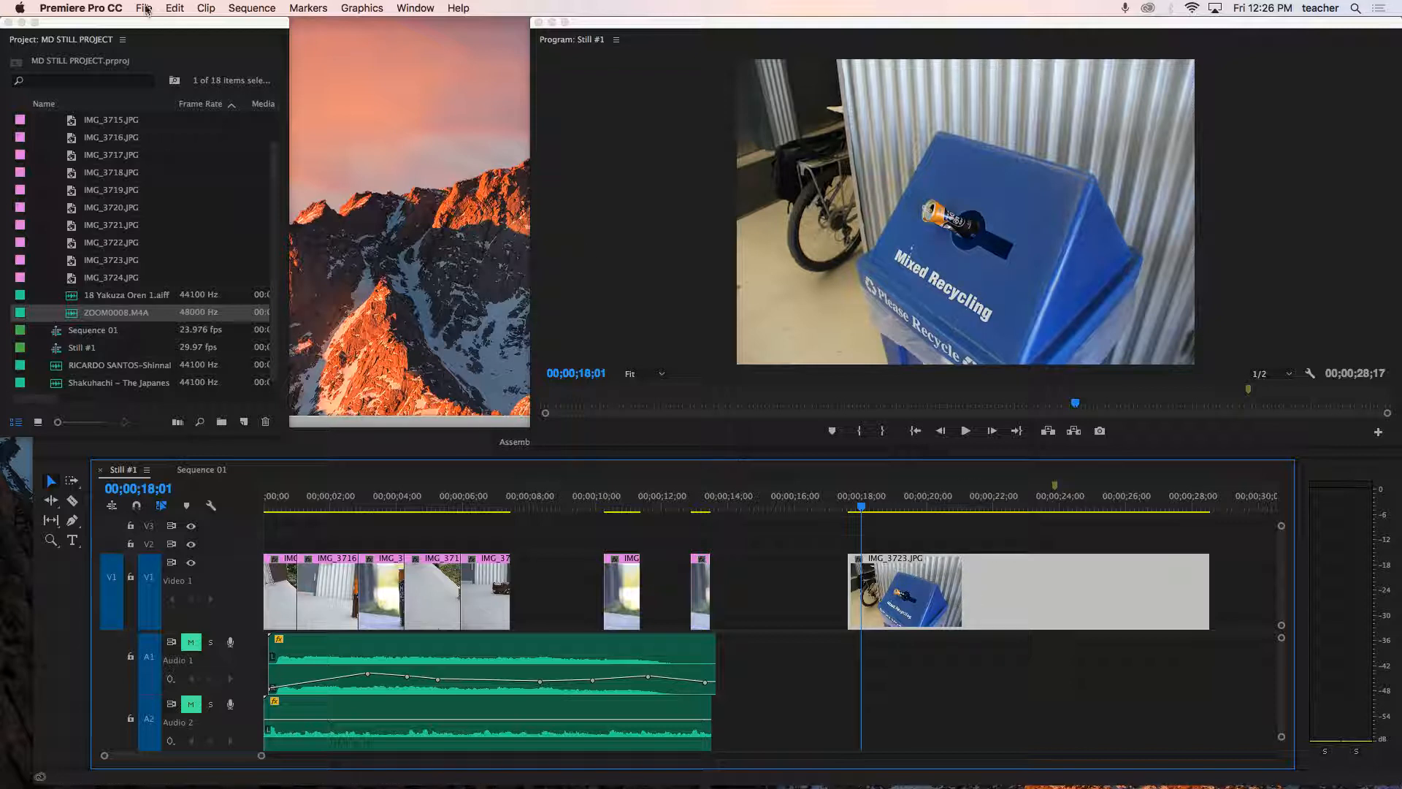
left_click(421, 9)
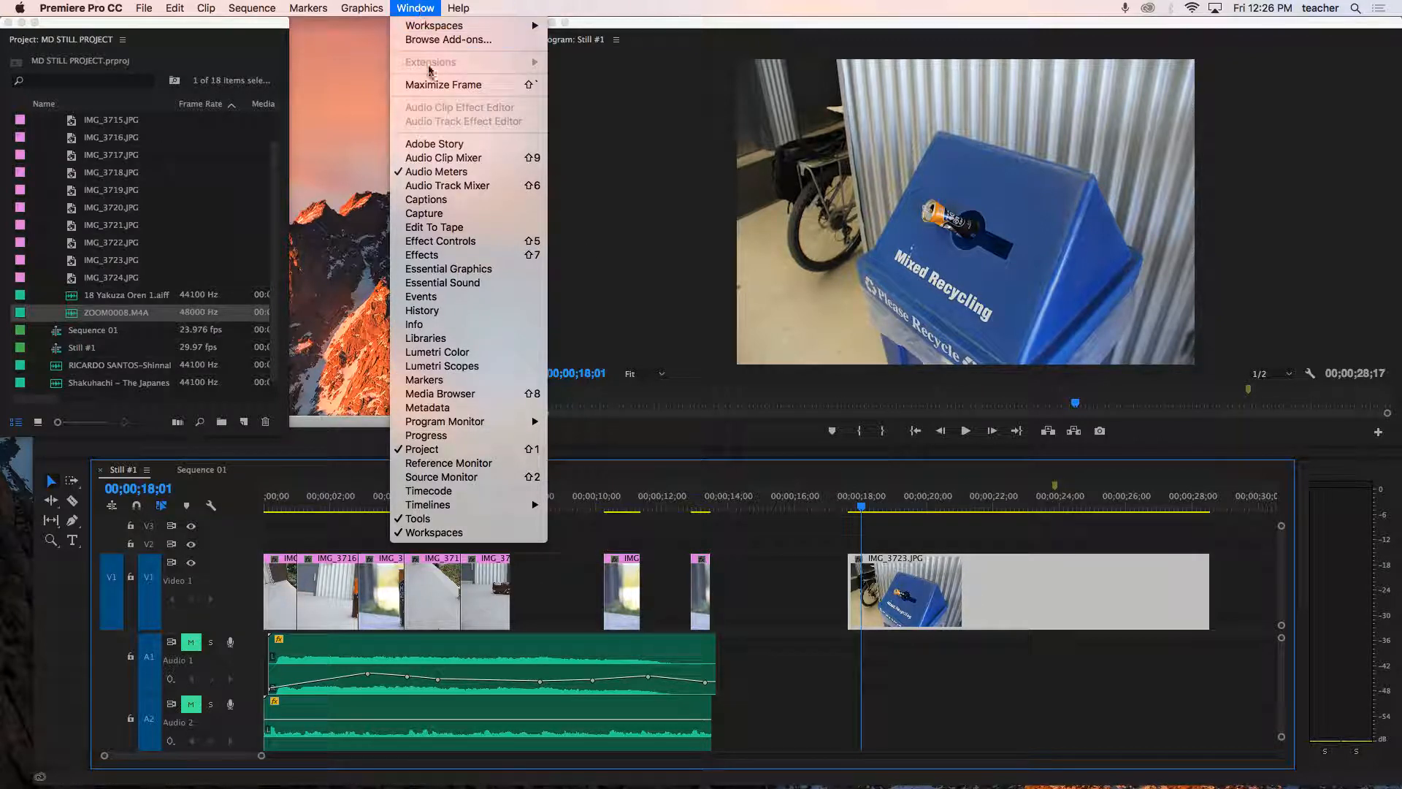
left_click(443, 244)
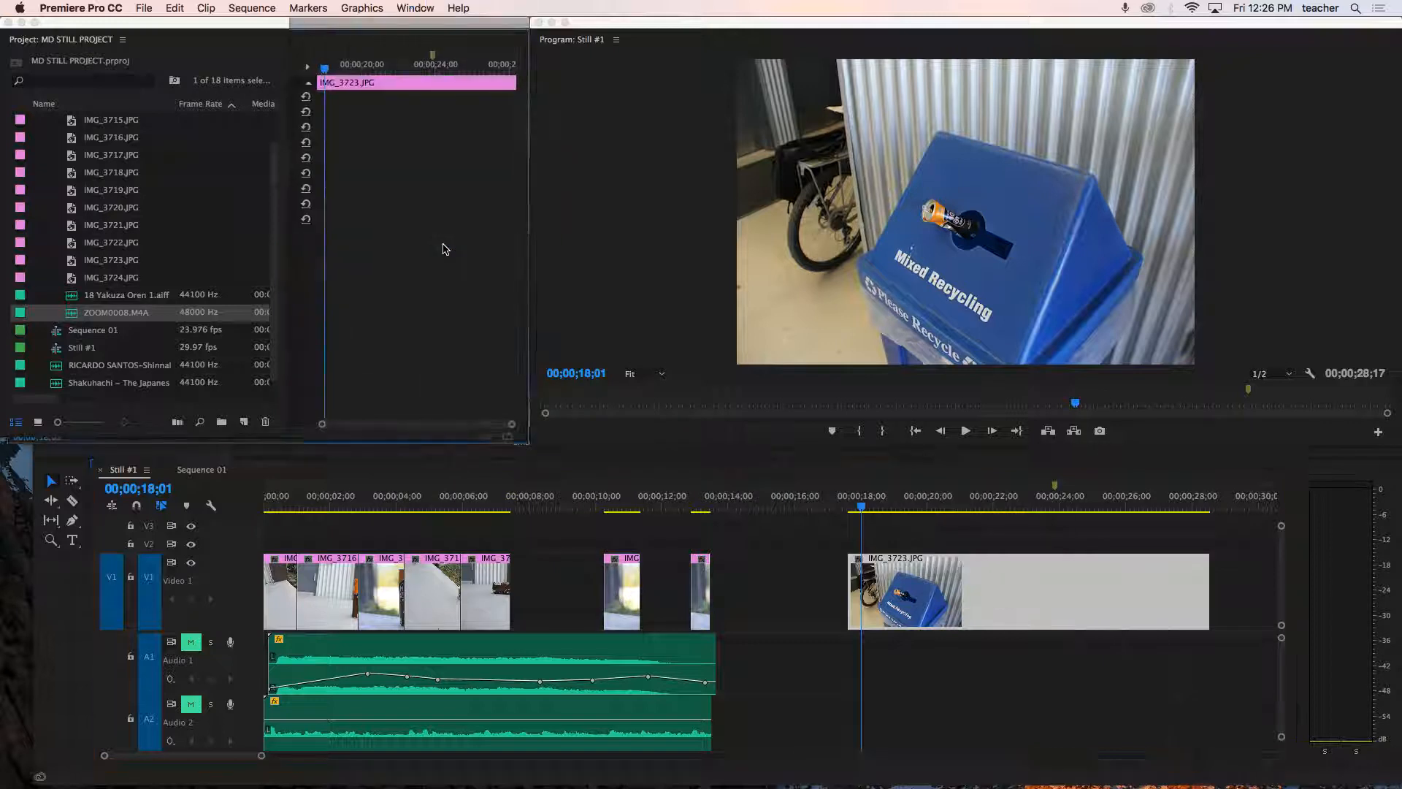
left_click(22, 22)
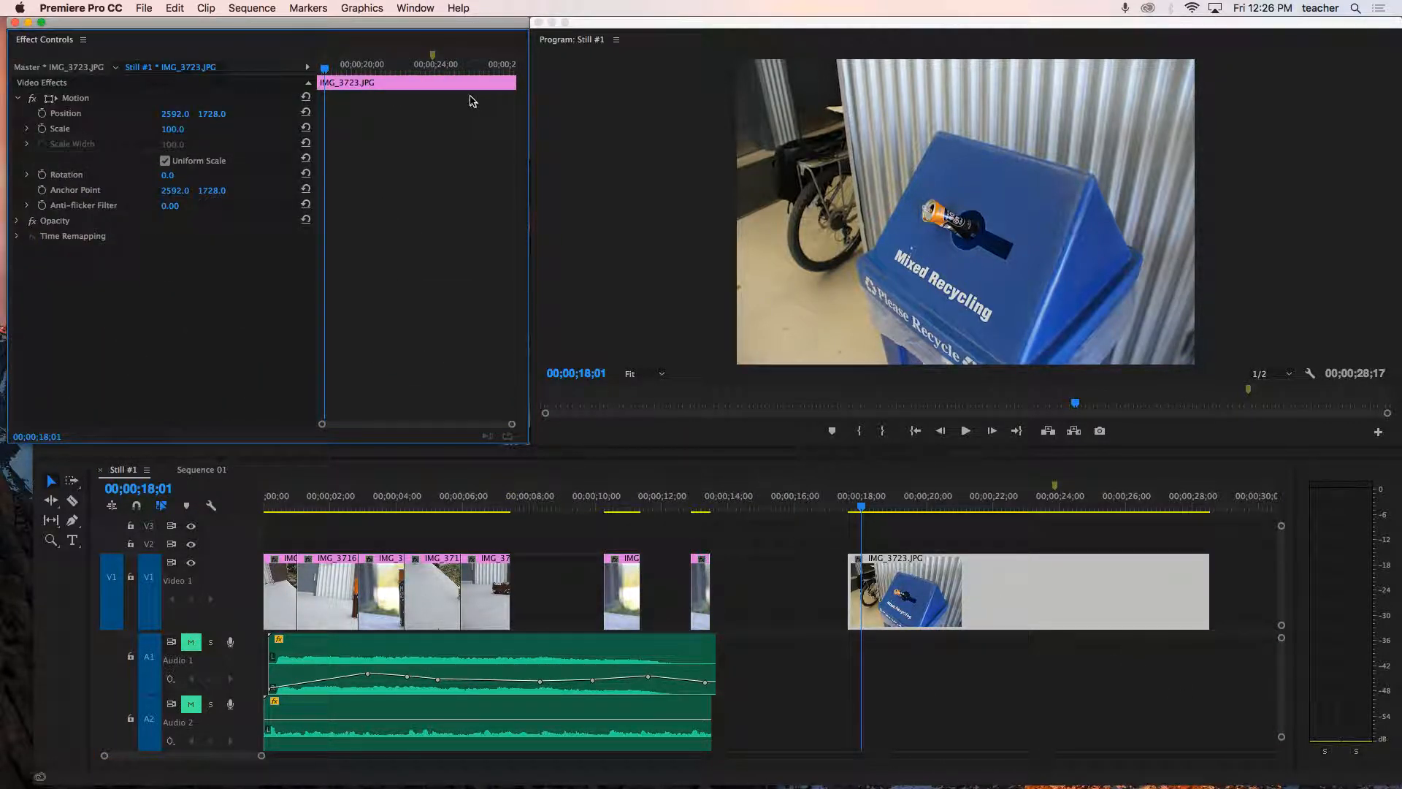
Enable Scale keyframing on IMG_3723.JPG at the clip's start, 00;00;17;19, with a scale of 100
mouse_move(325, 71)
left_mouse_down()
mouse_move(309, 74)
mouse_move(530, 93)
mouse_move(303, 96)
mouse_move(312, 81)
left_mouse_up()
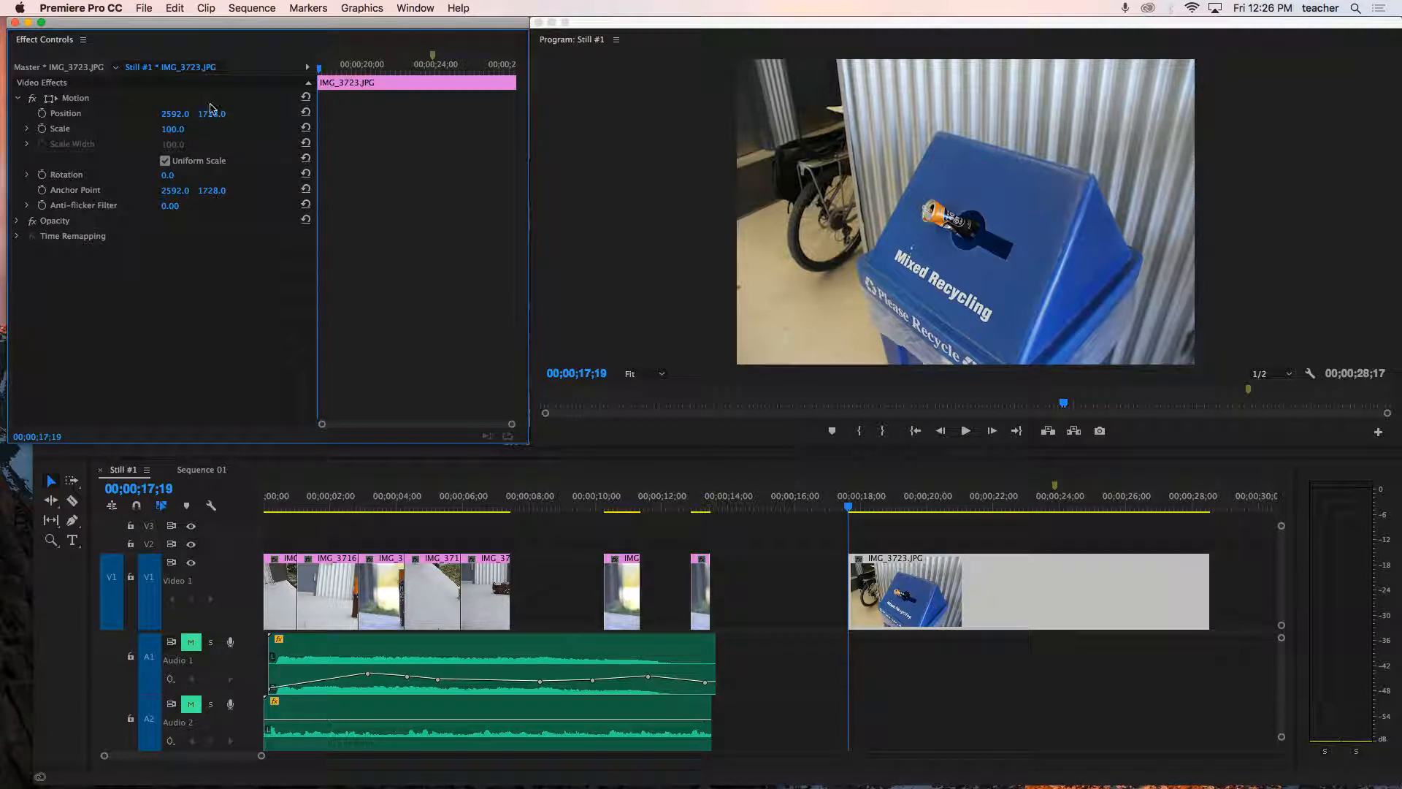
left_click(28, 130)
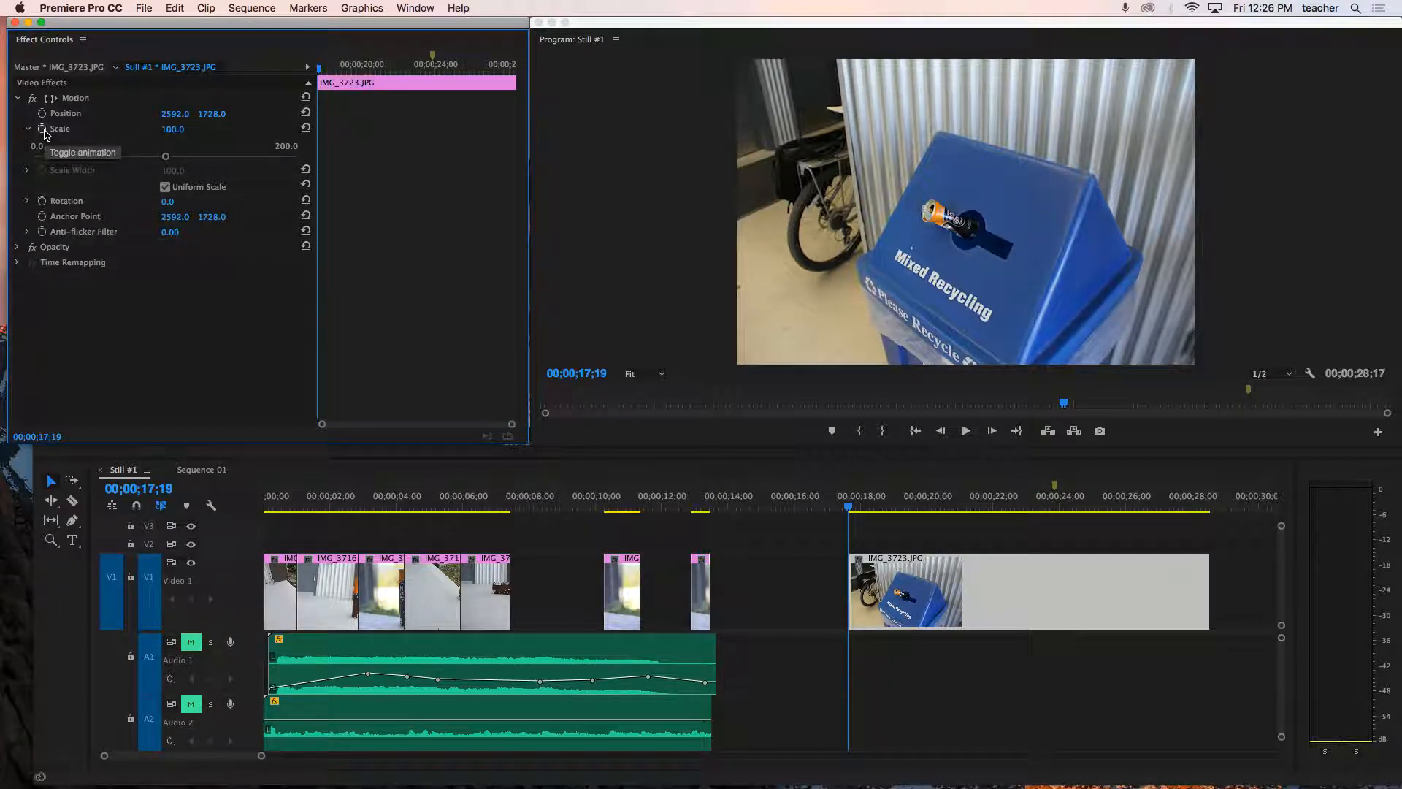
left_click(42, 130)
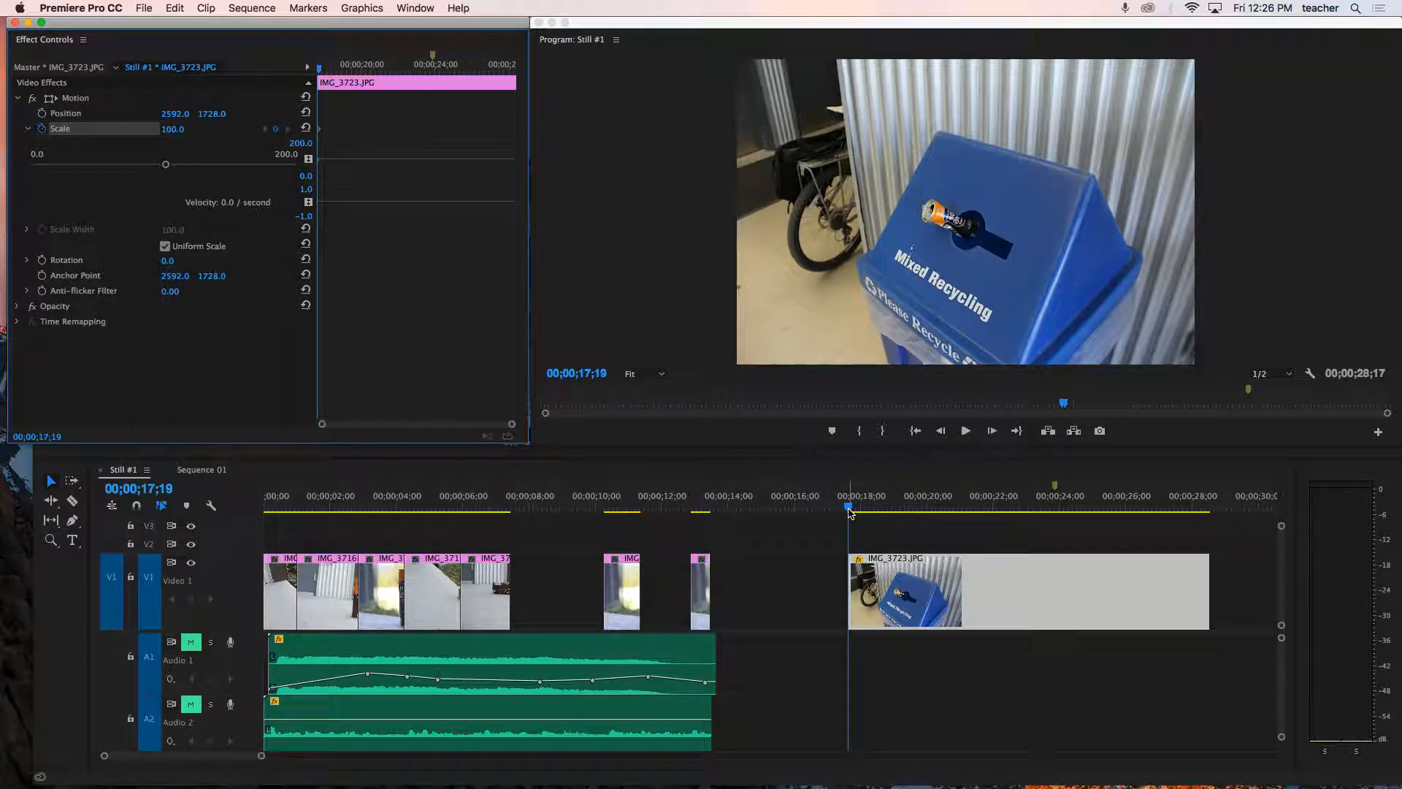
left_click_drag(850, 513, 1212, 515)
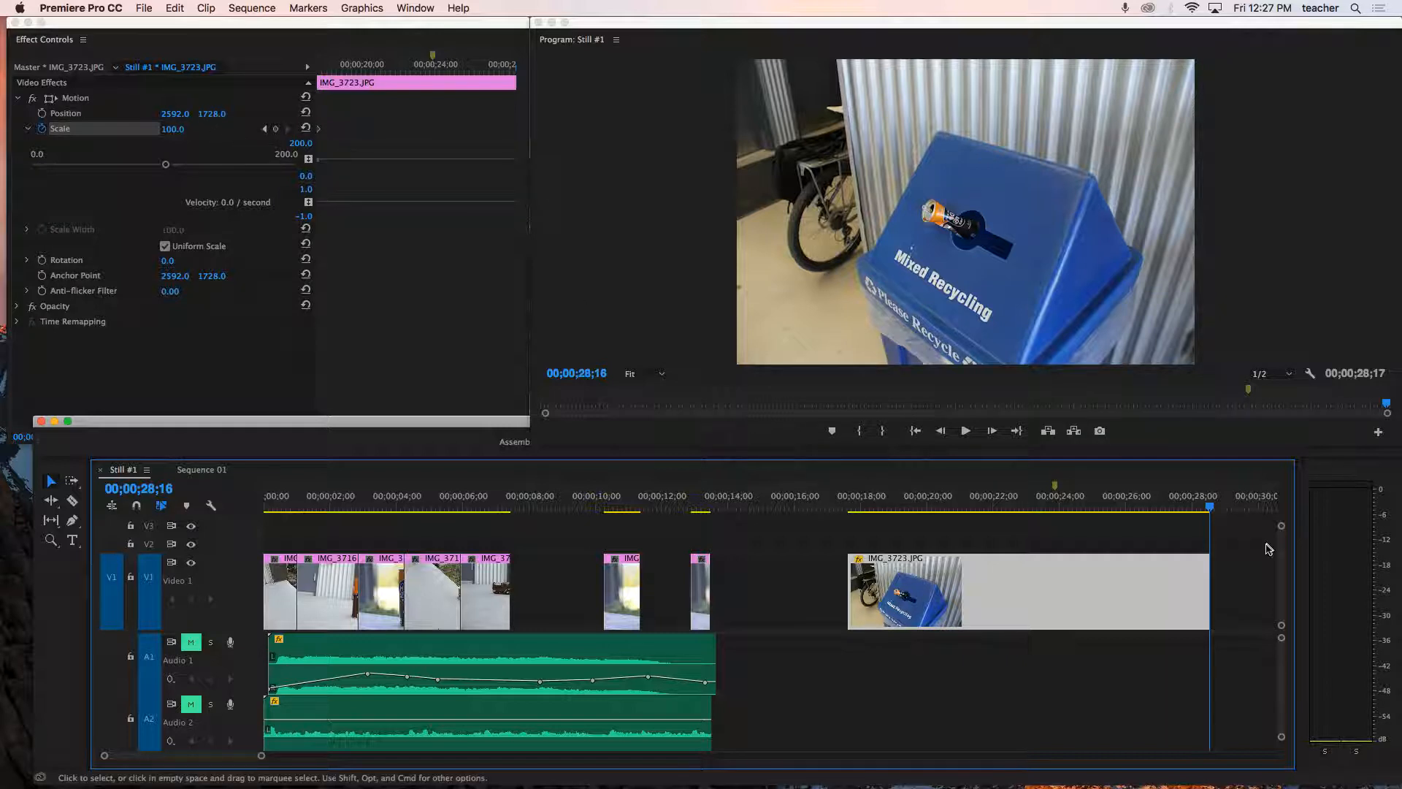
left_click_drag(1209, 506, 847, 517)
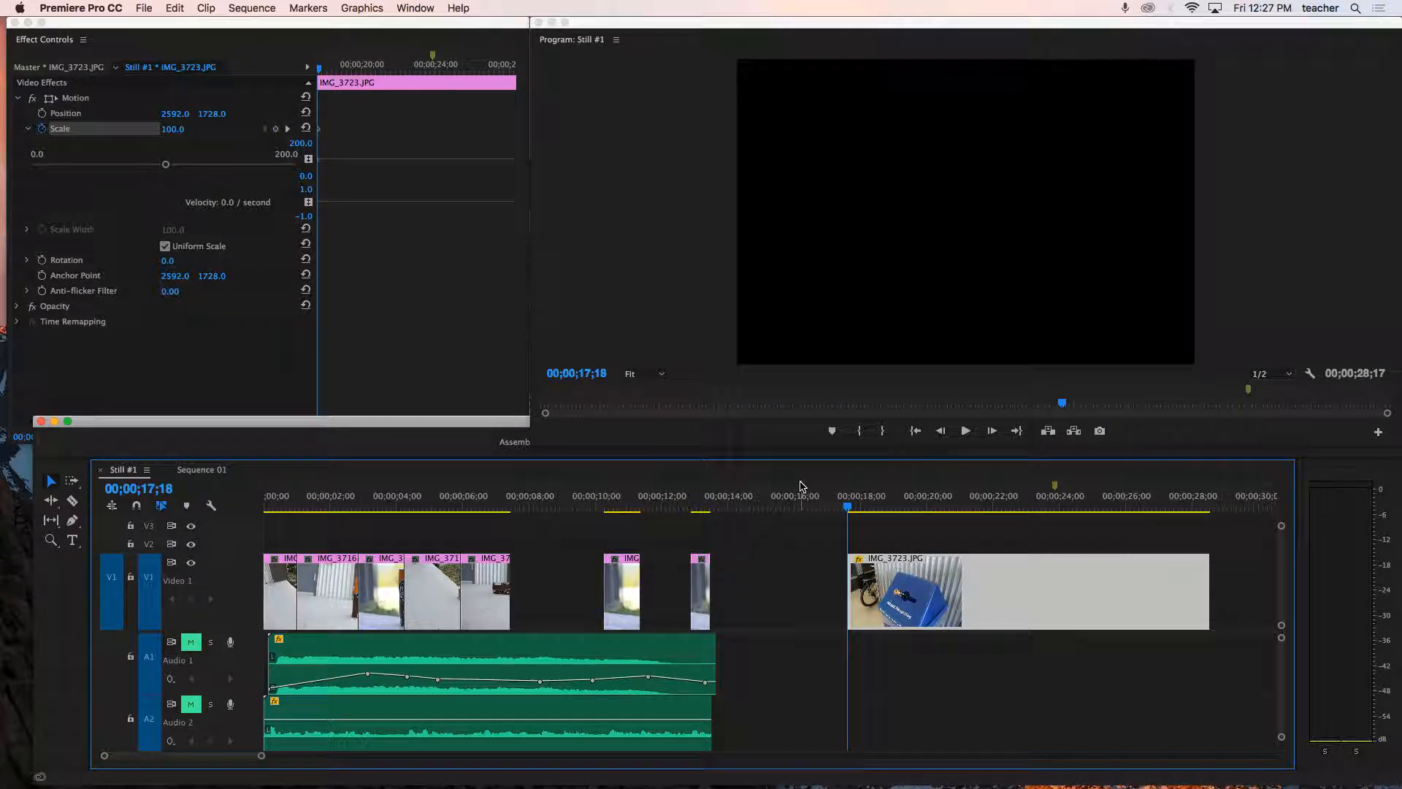
left_click(269, 129)
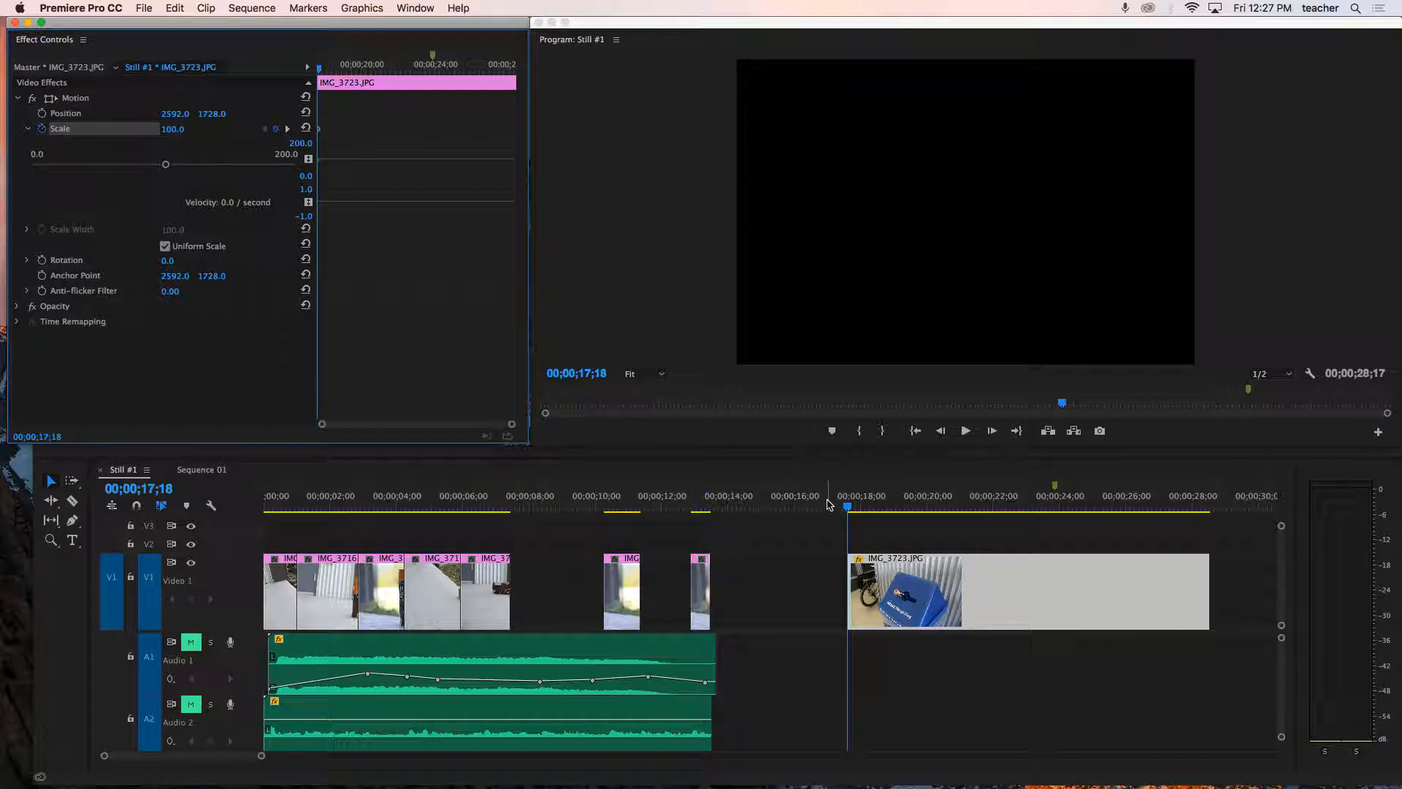
left_click_drag(847, 509, 861, 512)
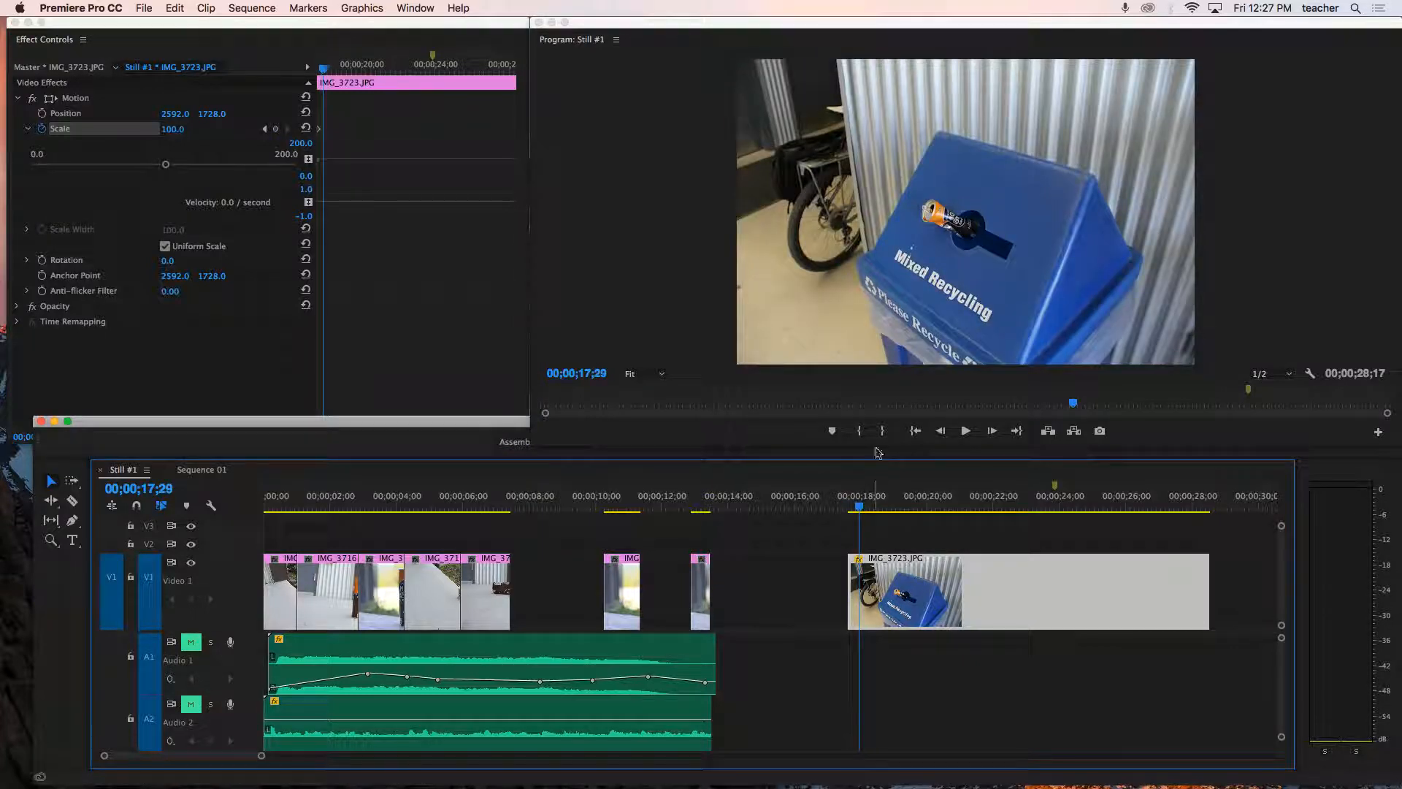
left_click(872, 257)
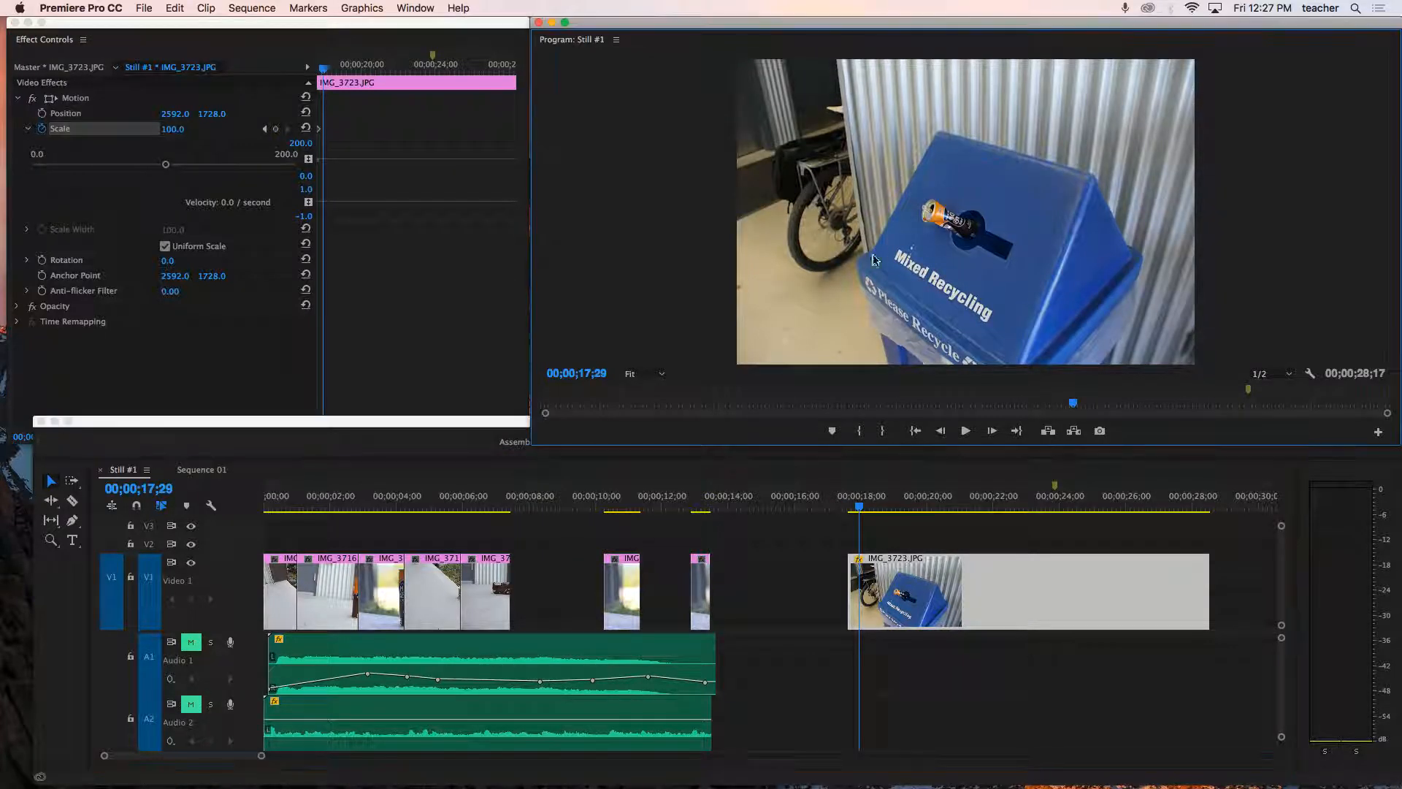
At the end of IMG_3723.JPG, 00;00;28;16, enlarge the image in the Program monitor to a scale of about 188.4
left_click(47, 100)
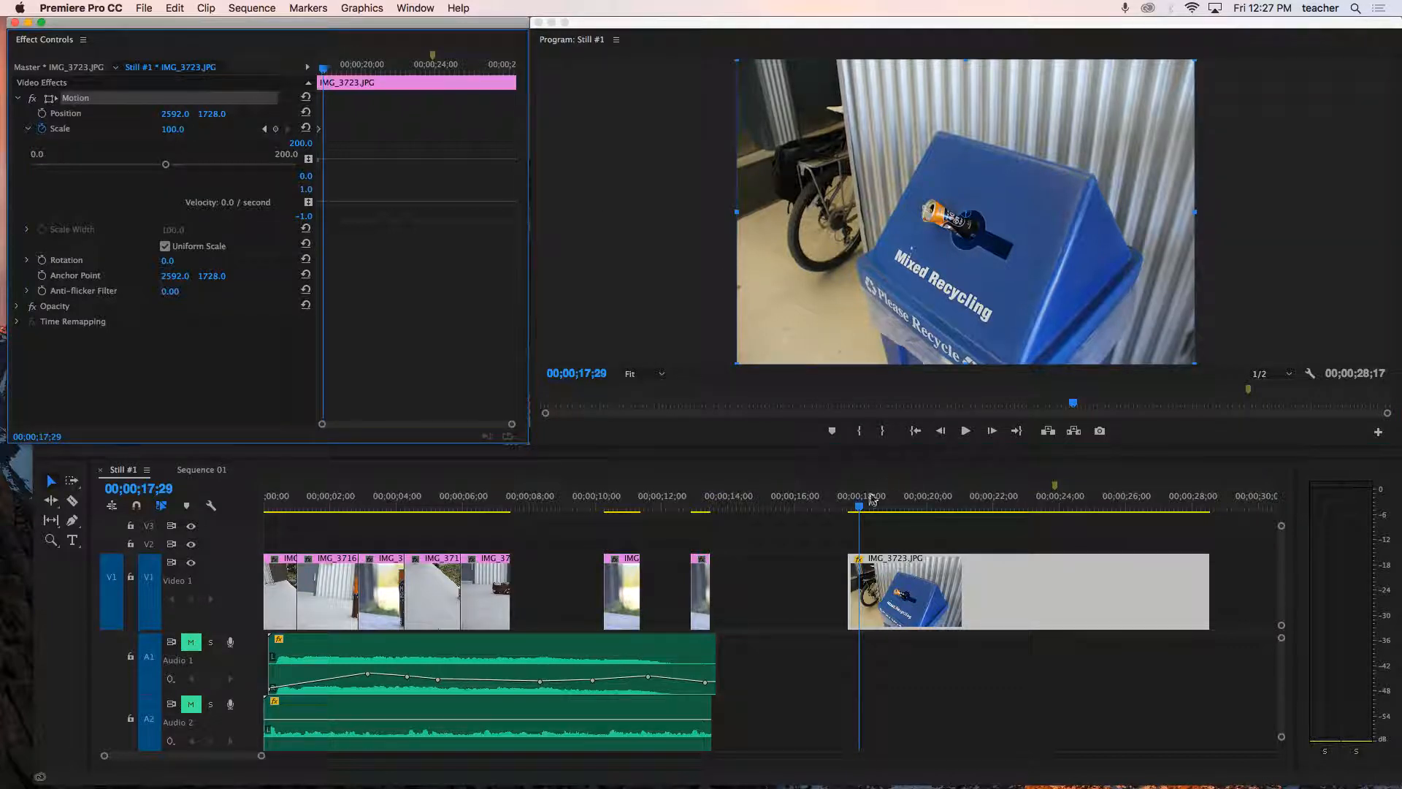
left_click_drag(871, 502, 1212, 522)
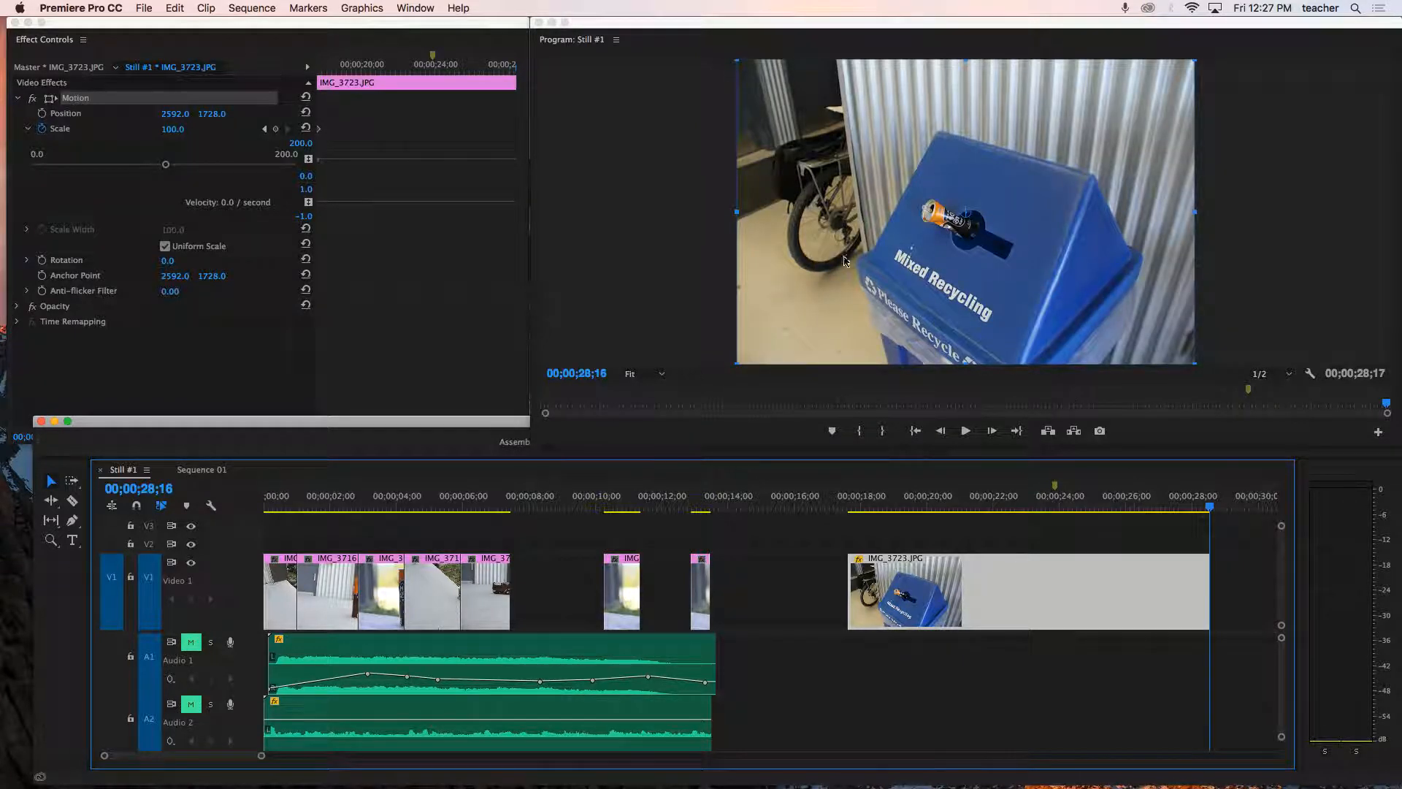
left_click_drag(736, 213, 534, 246)
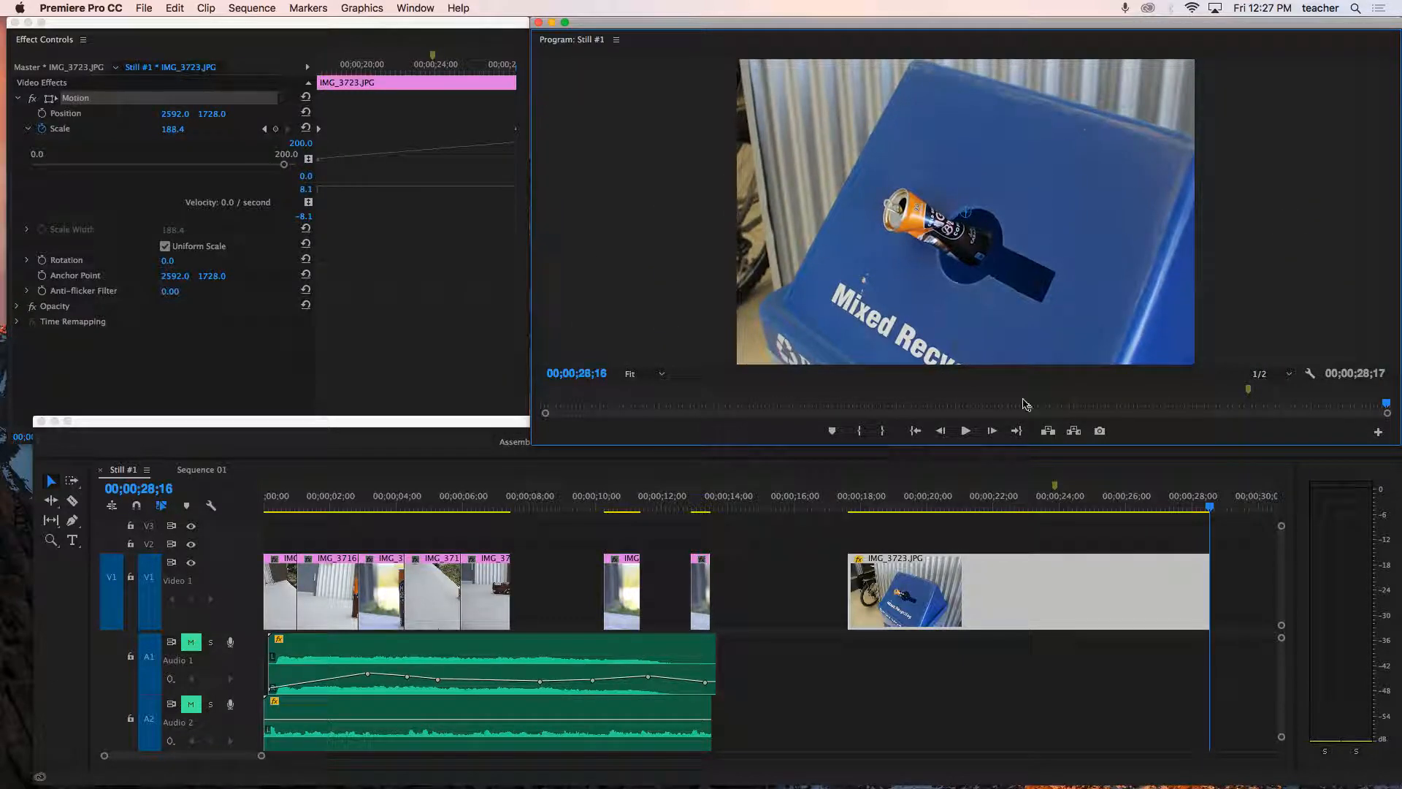
Play back IMG_3723.JPG from its start to review the zoom
left_click(1210, 509)
left_click_drag(1209, 509, 849, 547)
key("space")
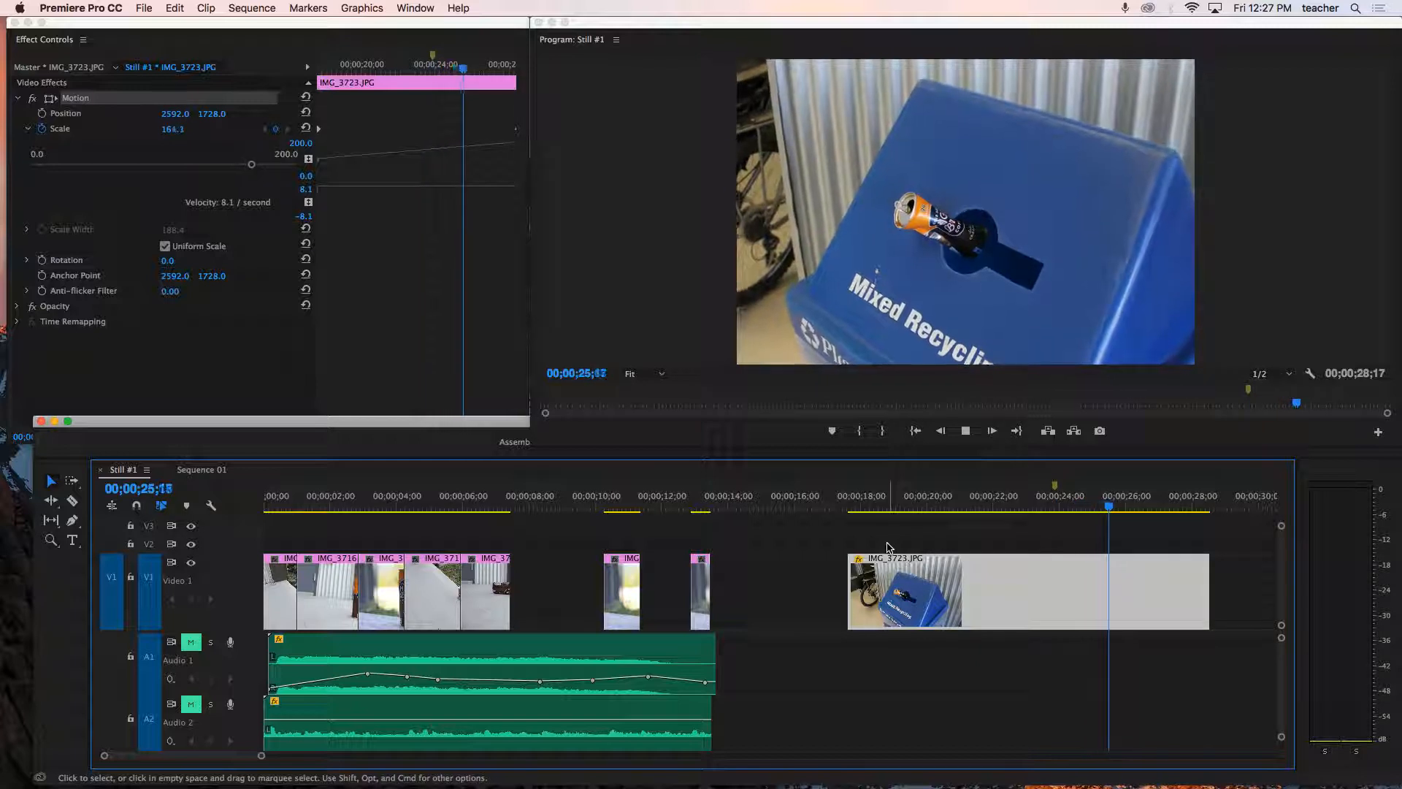
key("space")
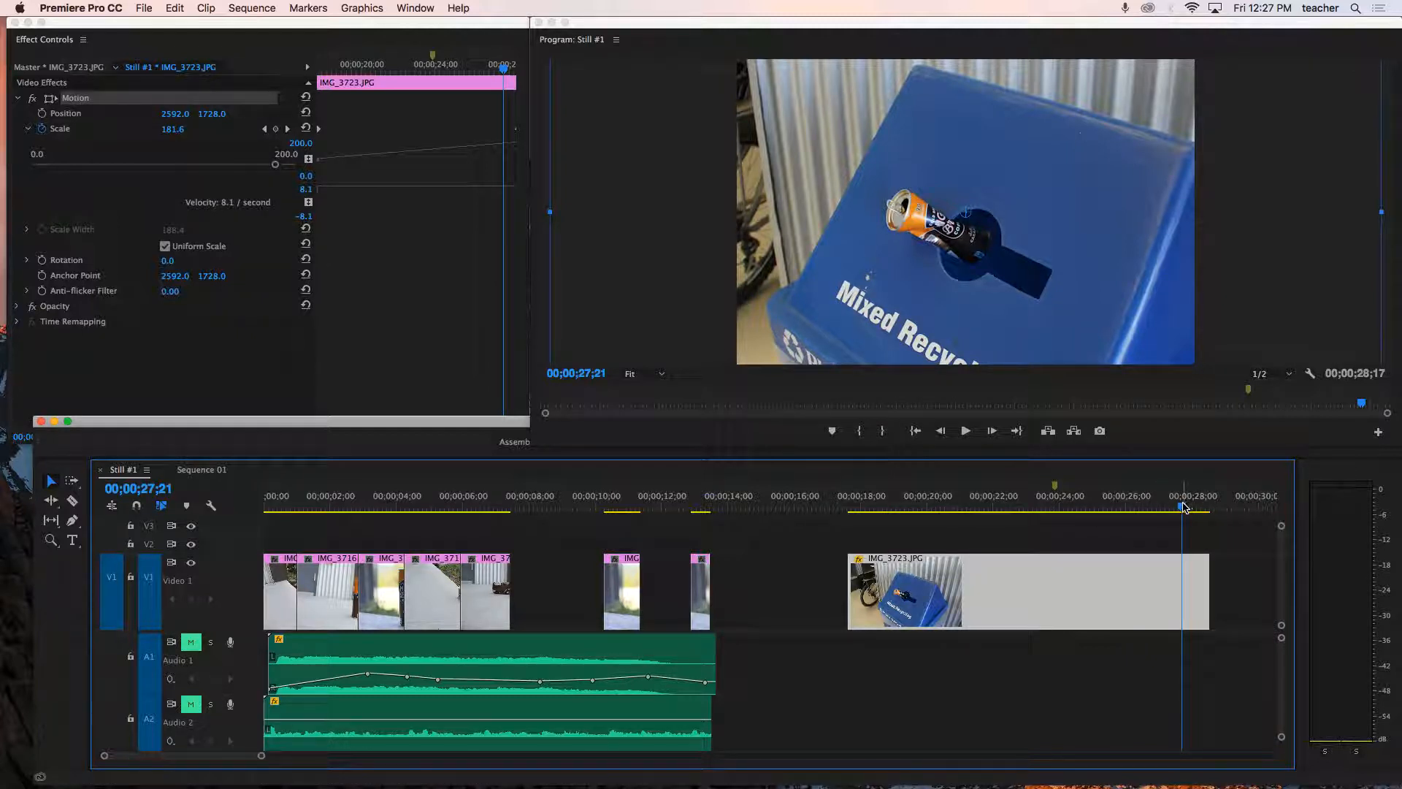
Enable Position animation on IMG_3723.JPG near its start, at 00;00;17;20, and toggle the keyframe there
left_click_drag(1181, 508, 849, 520)
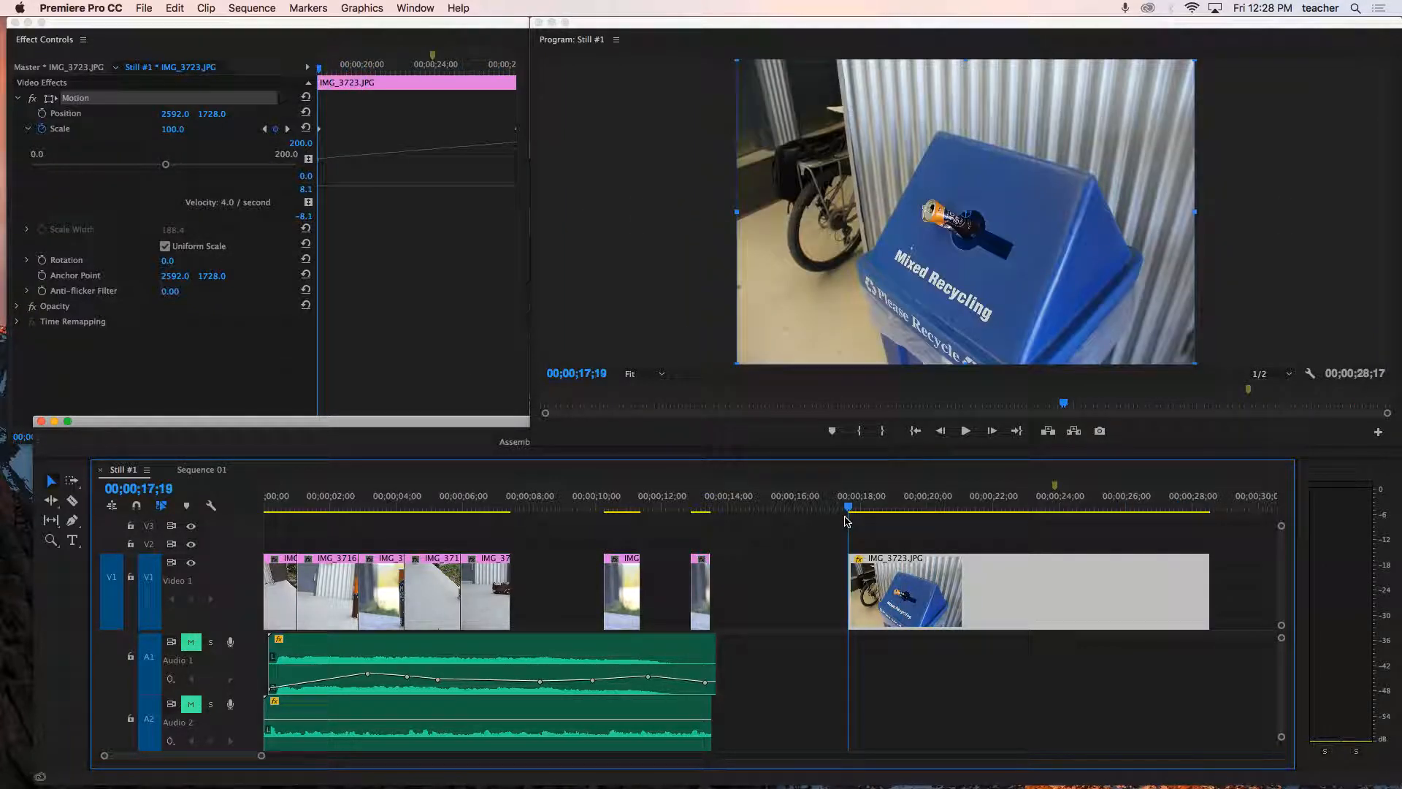
left_click(42, 115)
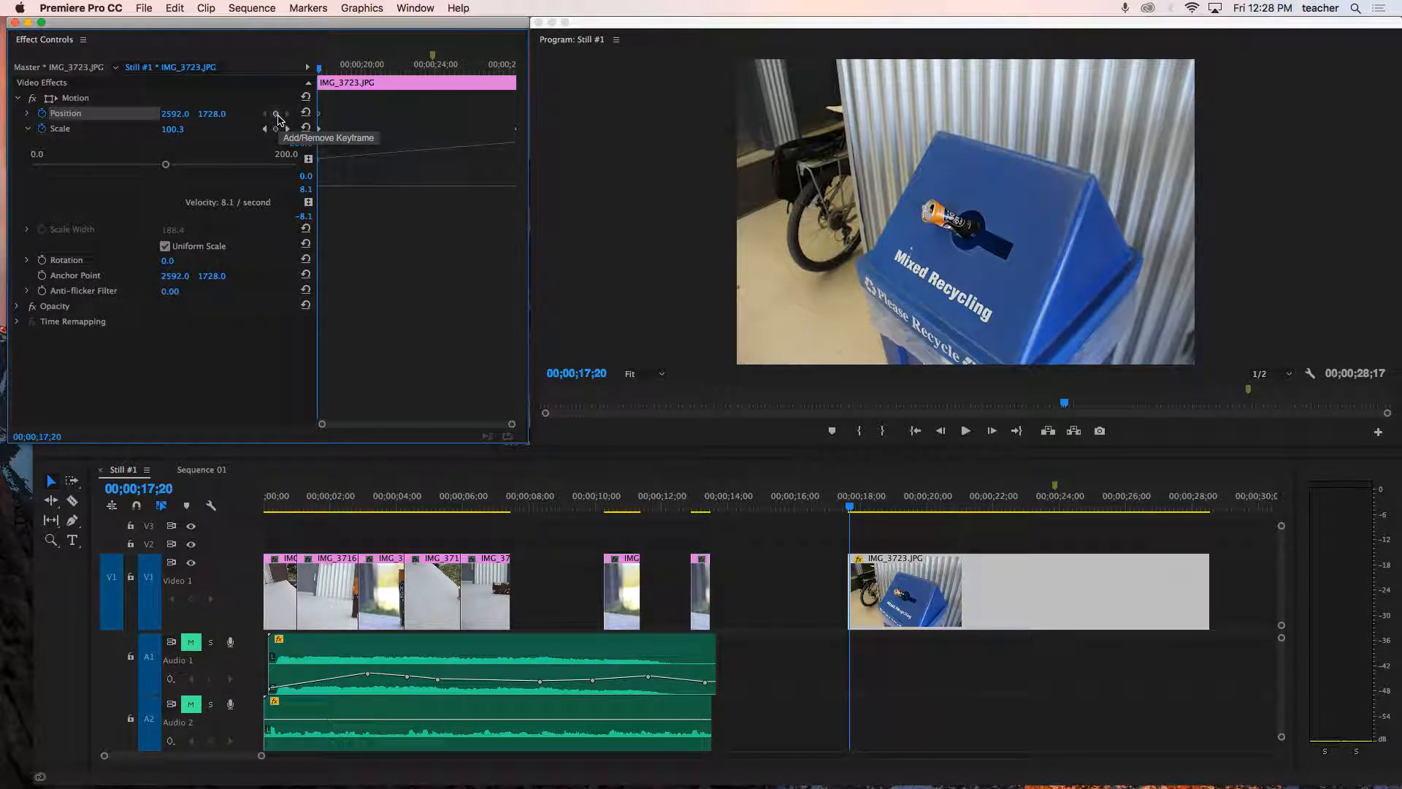
left_click(276, 115)
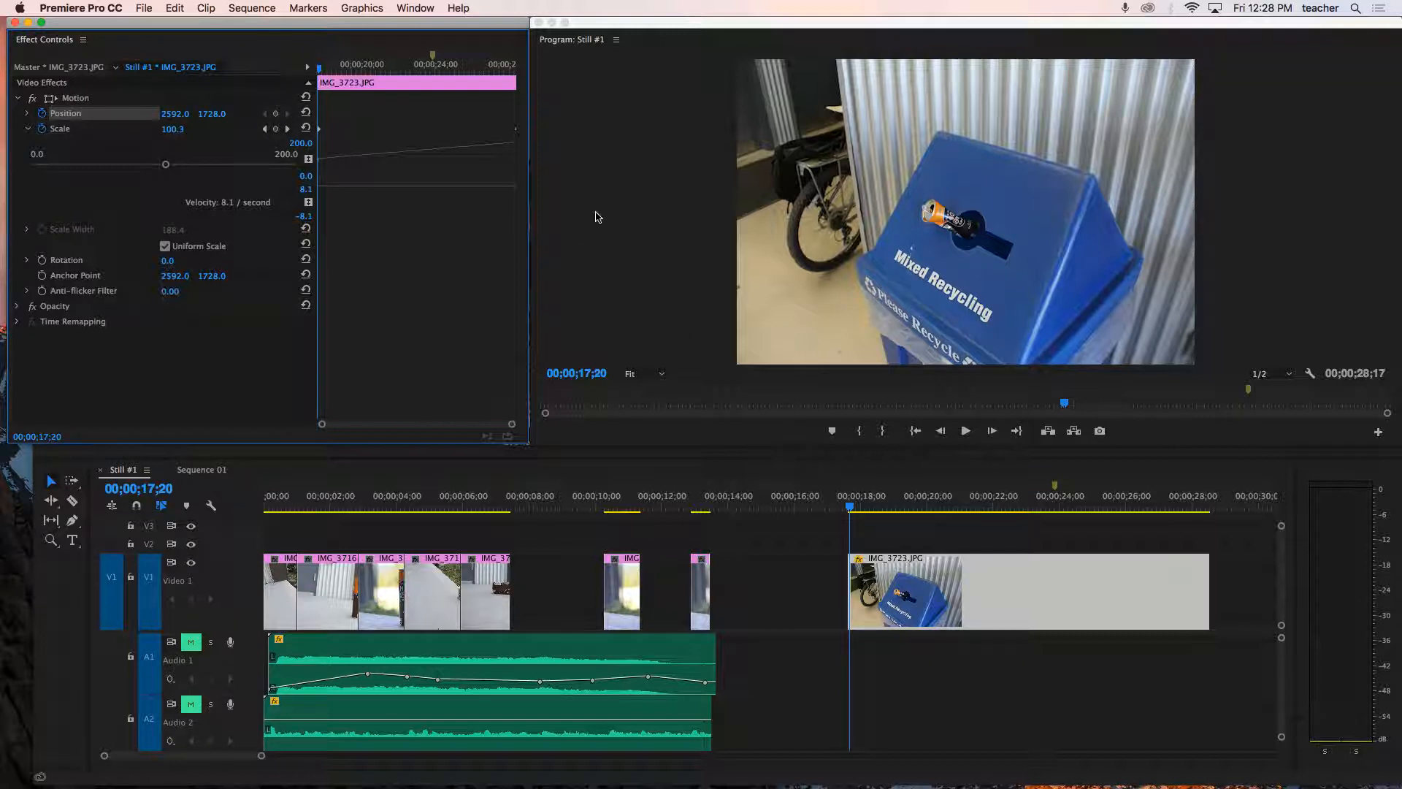
At the clip's end, 00;00;28;16, move the enlarged image up to a position of about 2434.9, 711.0
left_click(51, 102)
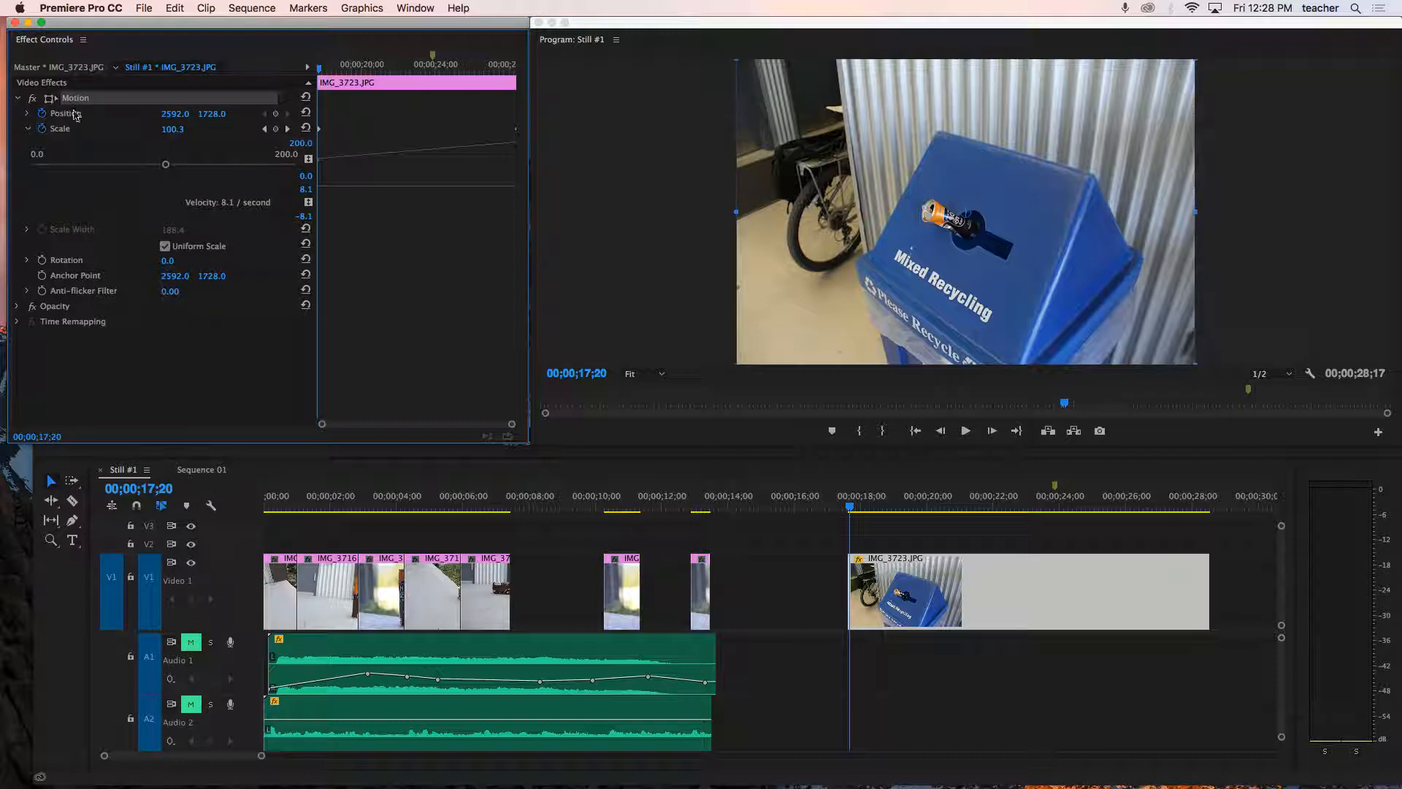
left_click_drag(850, 506, 1211, 520)
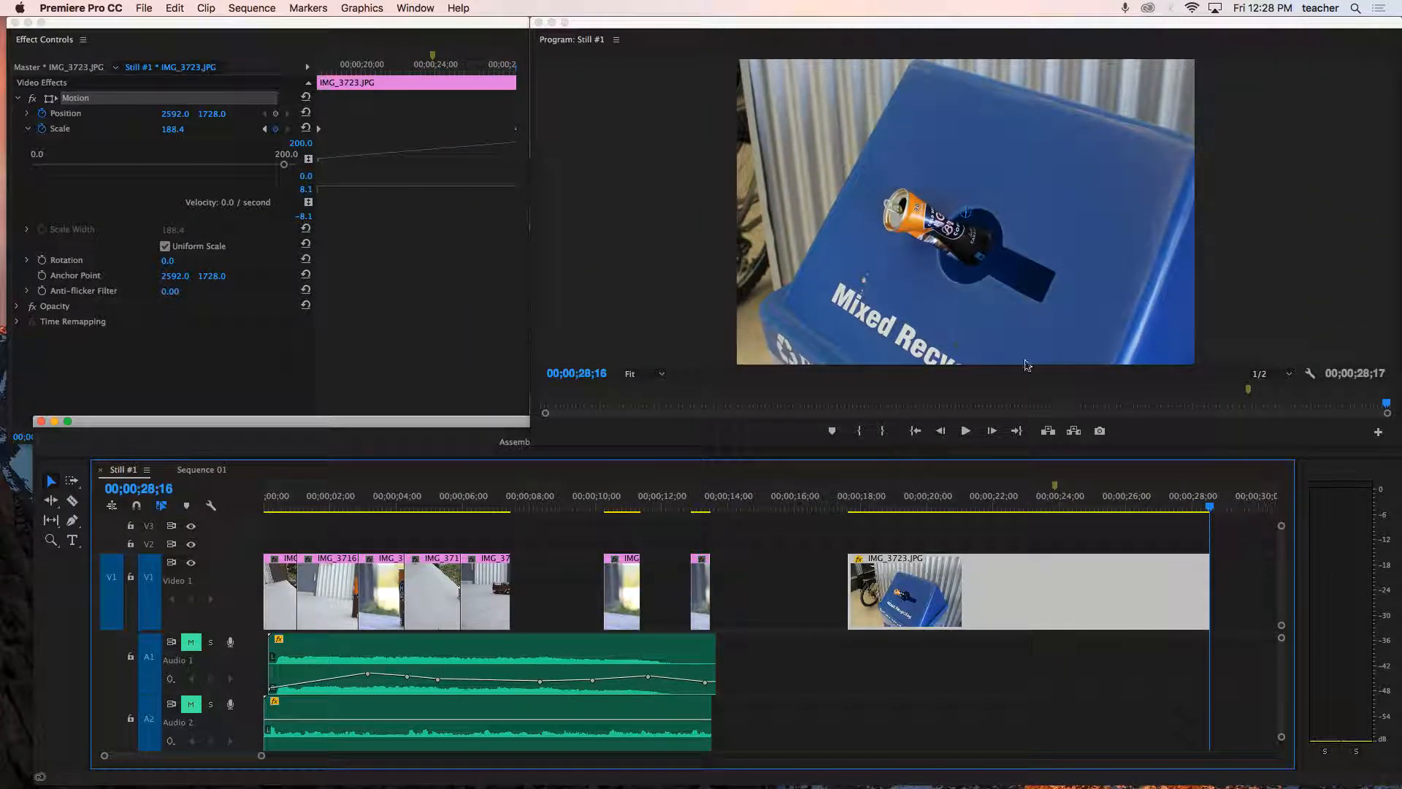
left_click(982, 317)
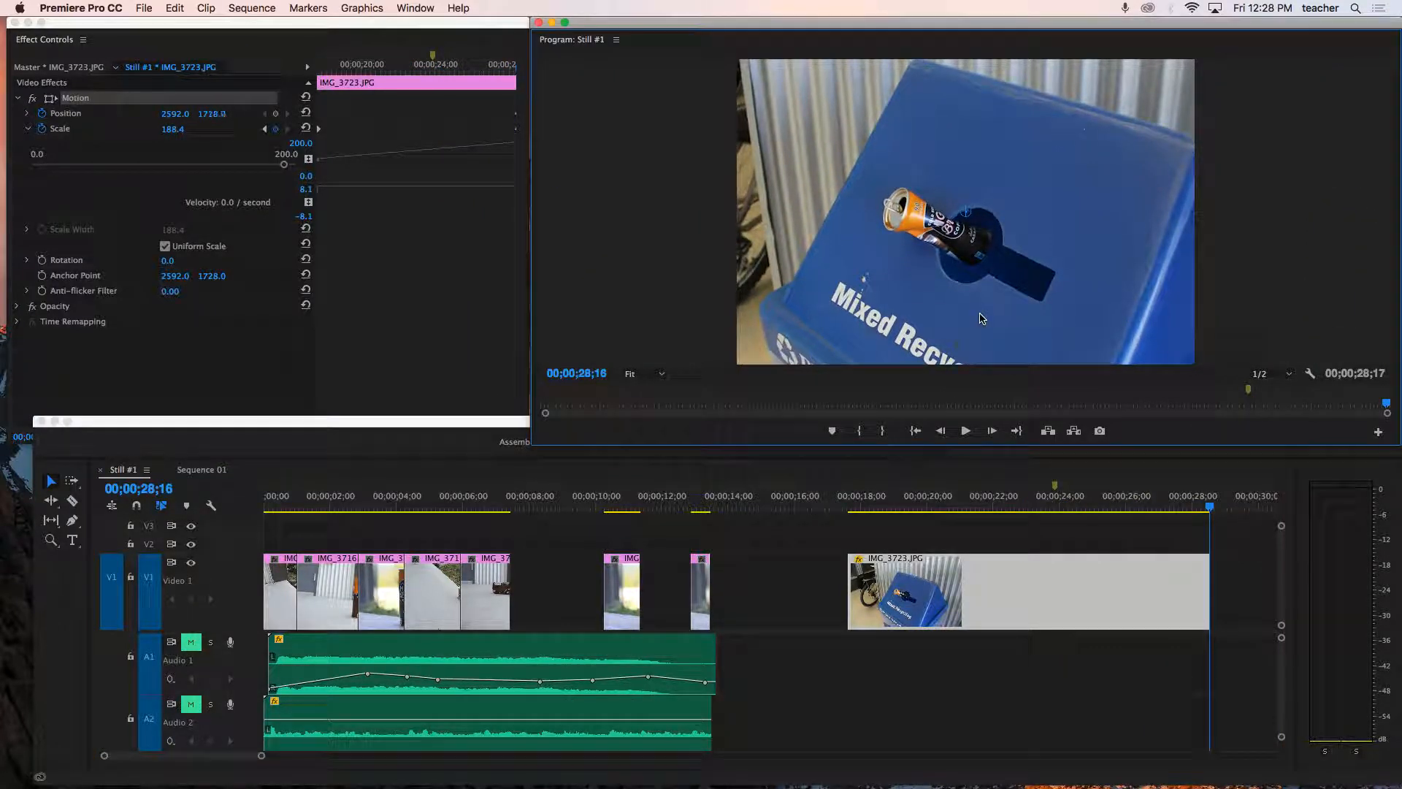
left_click(57, 102)
left_click_drag(869, 260, 863, 170)
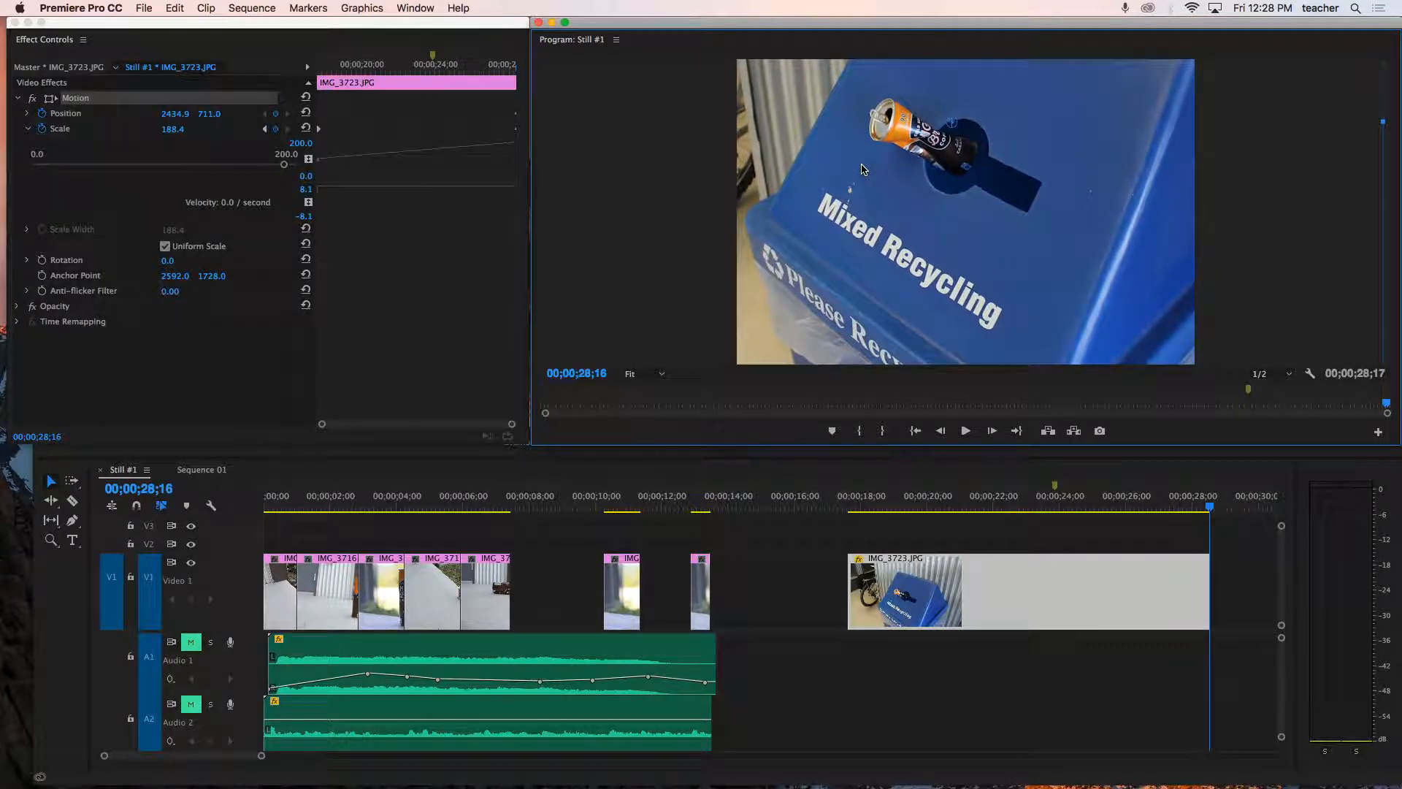
Near the clip's start, at 00;00;17;22, move the image down to refill the frame, at a position of about 2567.2, 1752.8
left_click(853, 511)
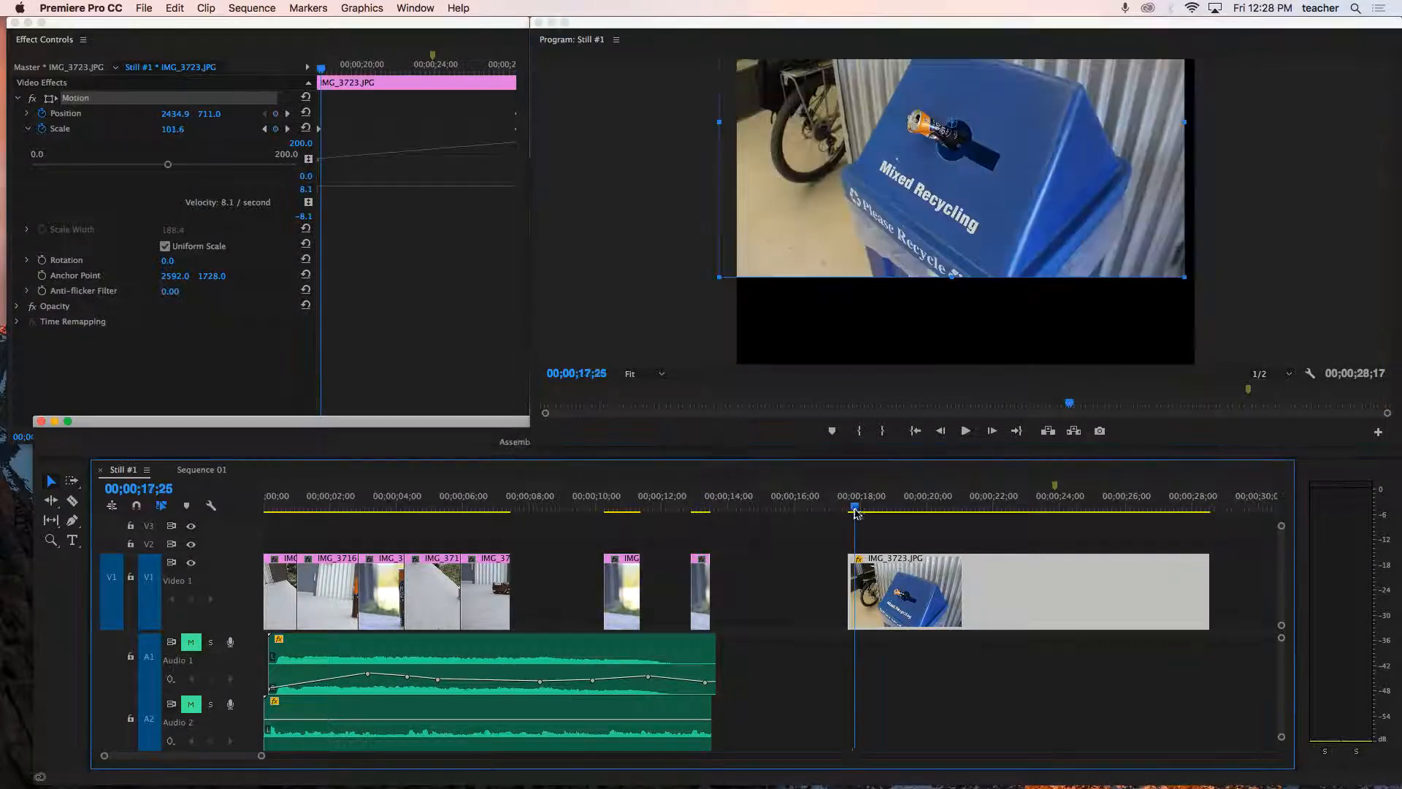
left_click(853, 511)
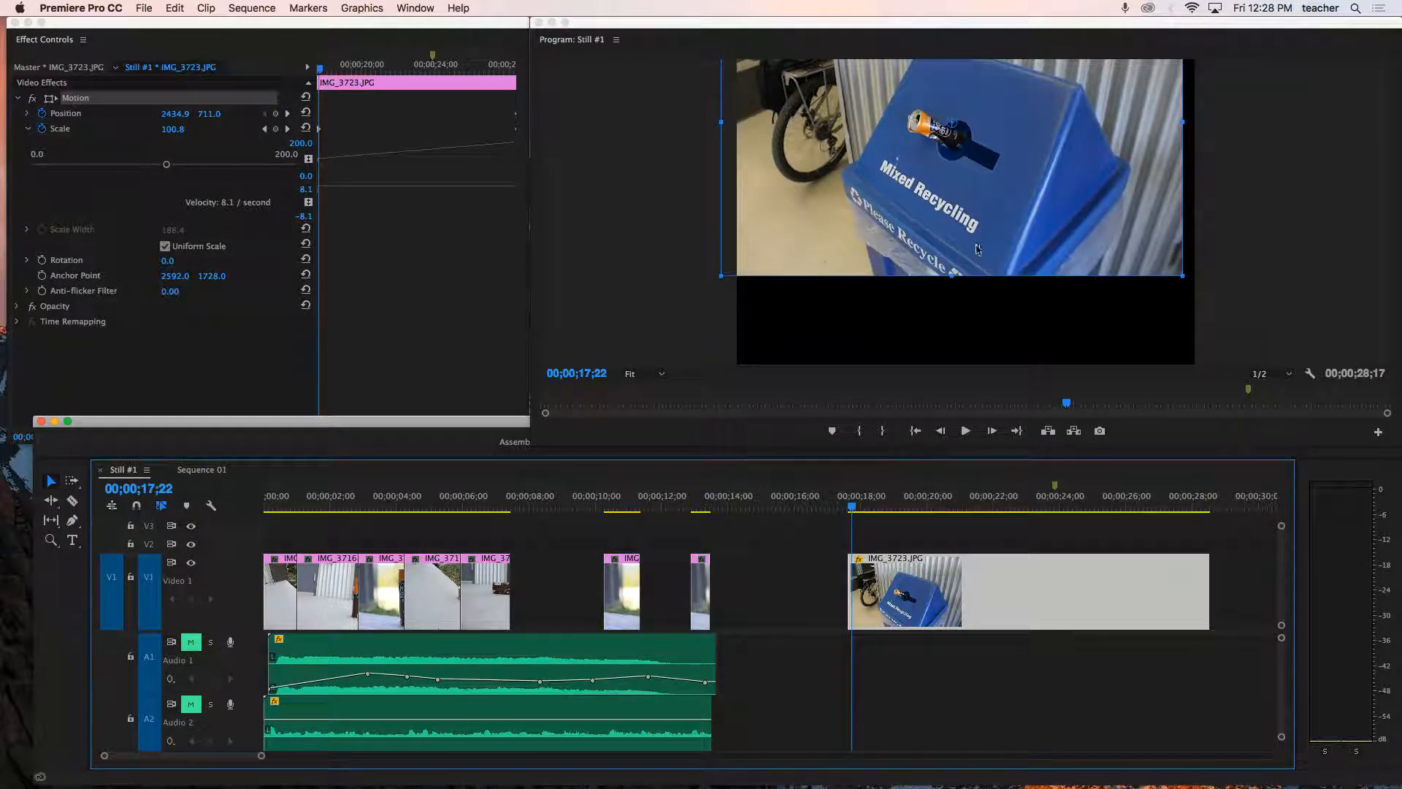
left_click_drag(1010, 230, 1022, 324)
Play back IMG_3723.JPG from its start to review the combined zoom and pan
key("space")
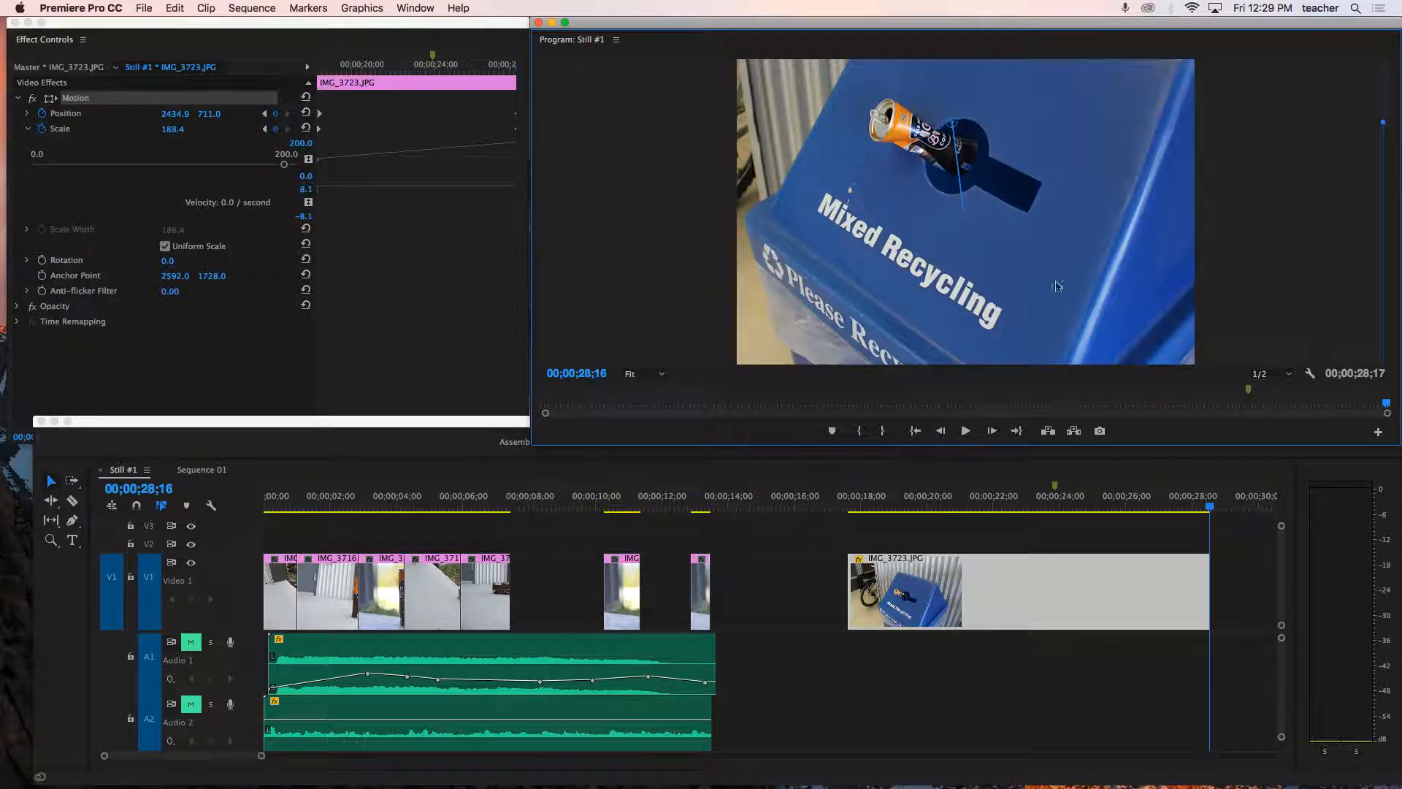
left_click_drag(1210, 513, 849, 598)
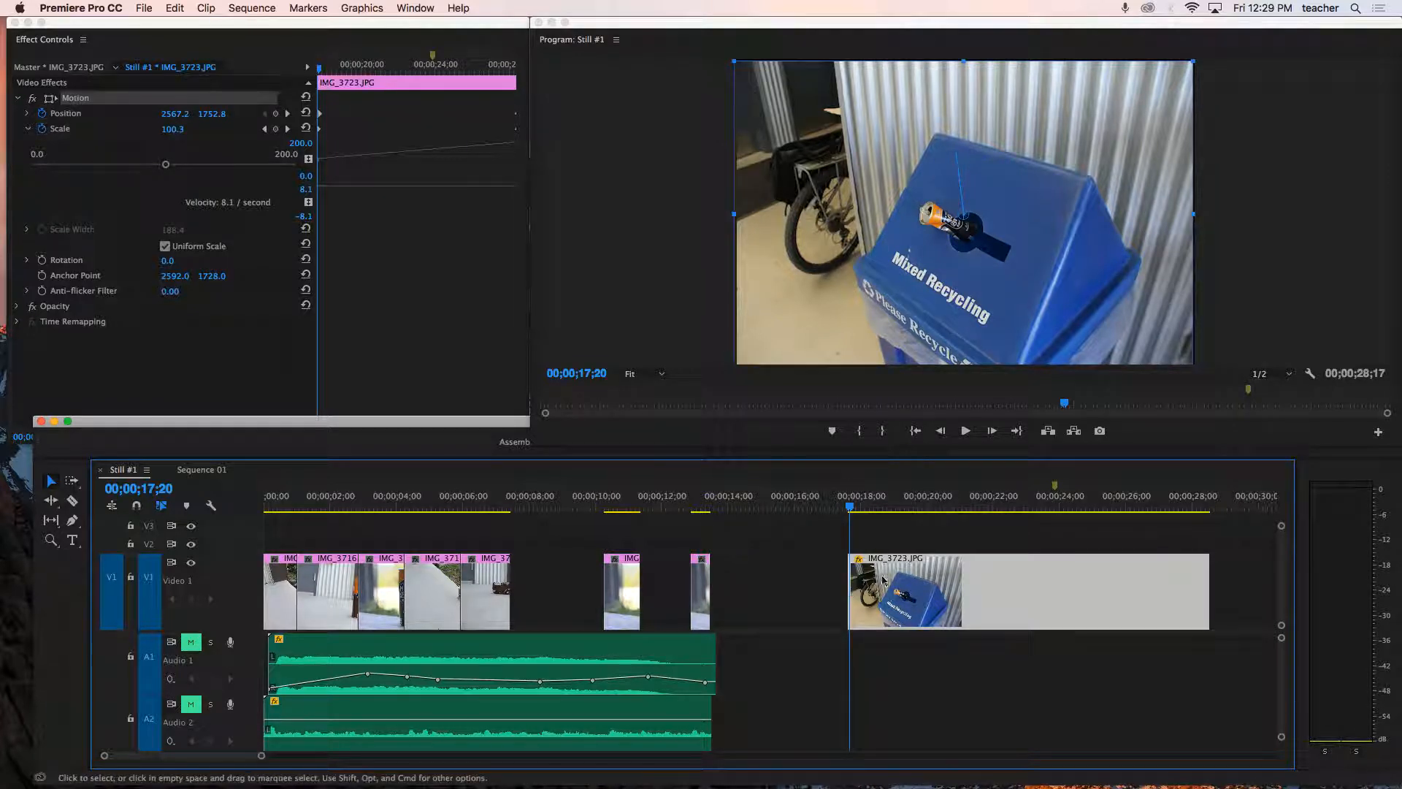
left_click_drag(849, 511, 847, 511)
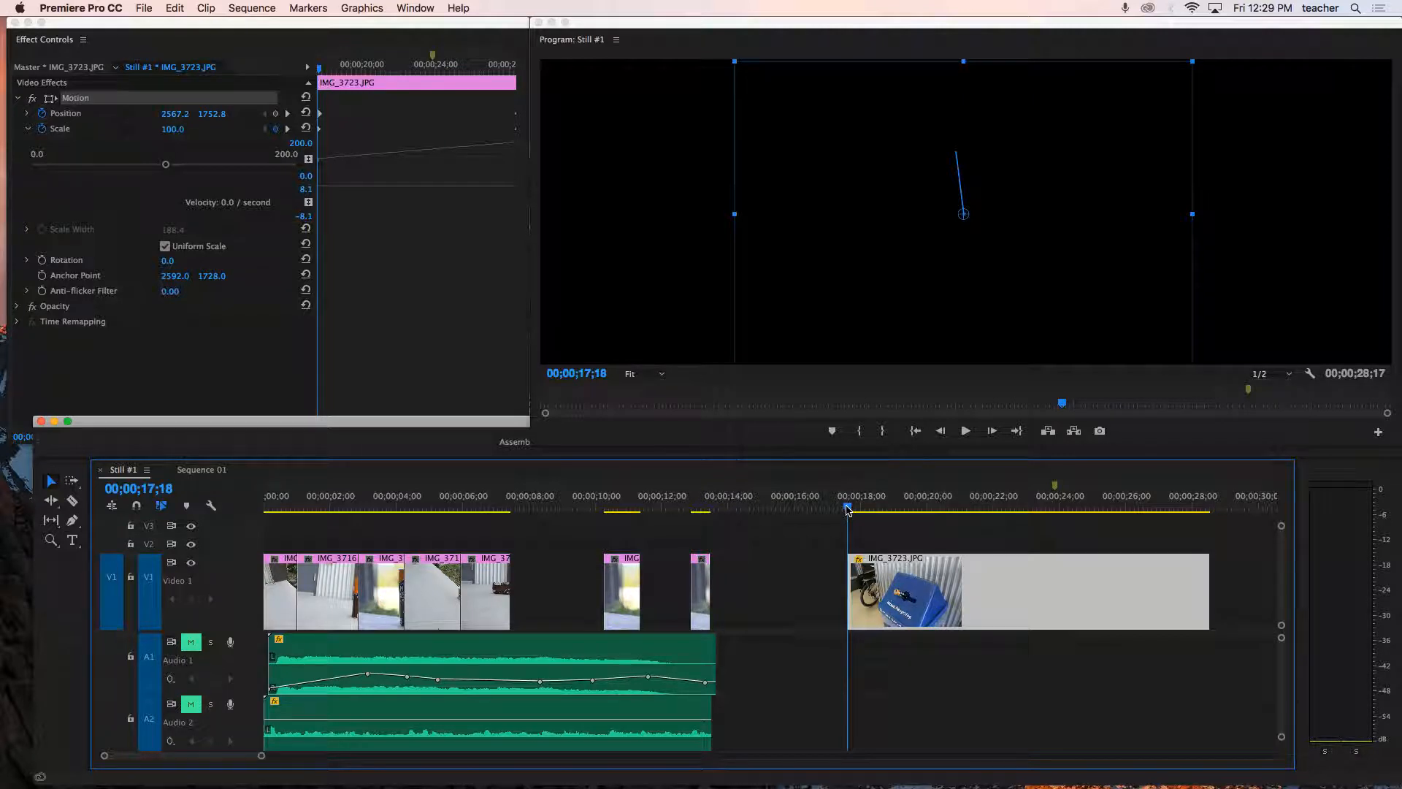
left_click_drag(848, 510, 848, 510)
key("space")
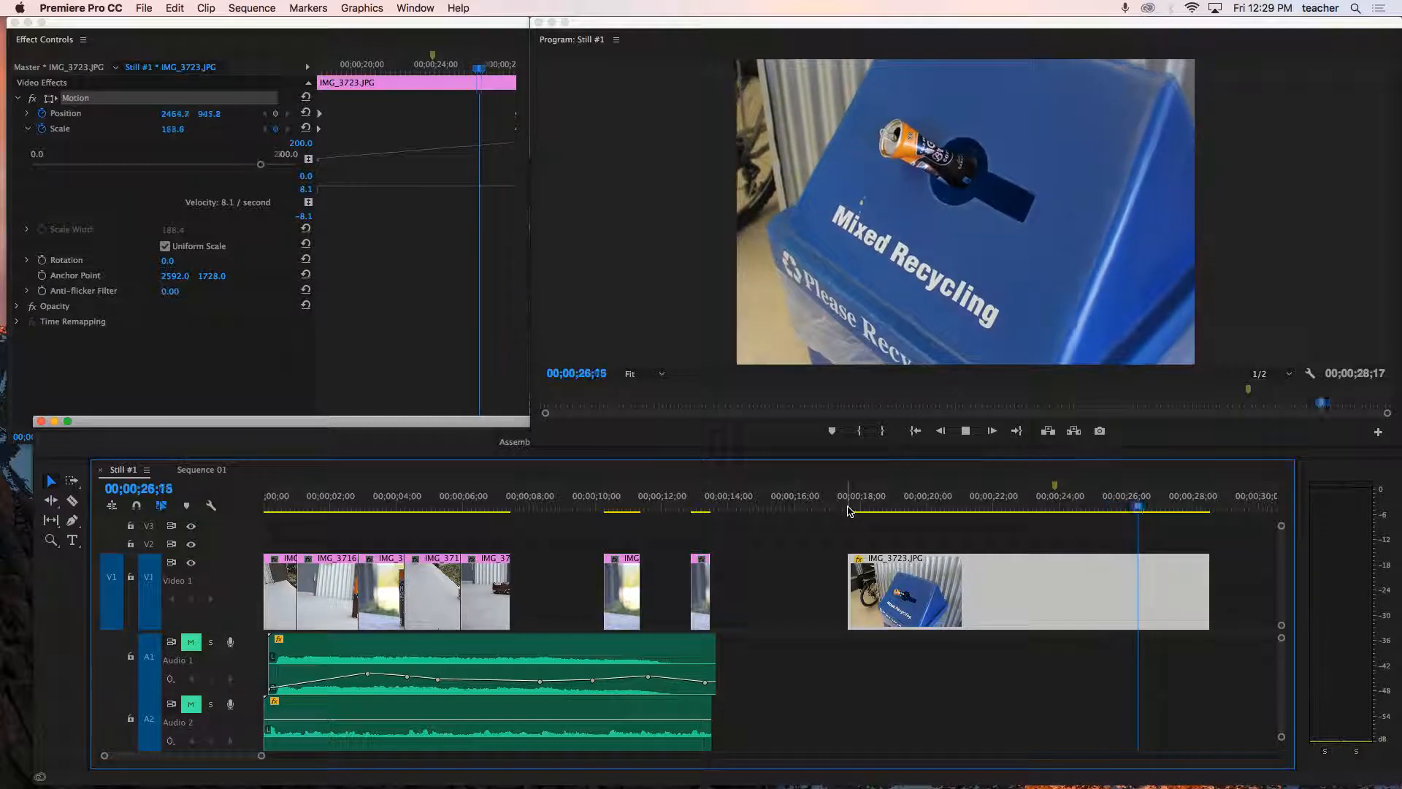
key("space")
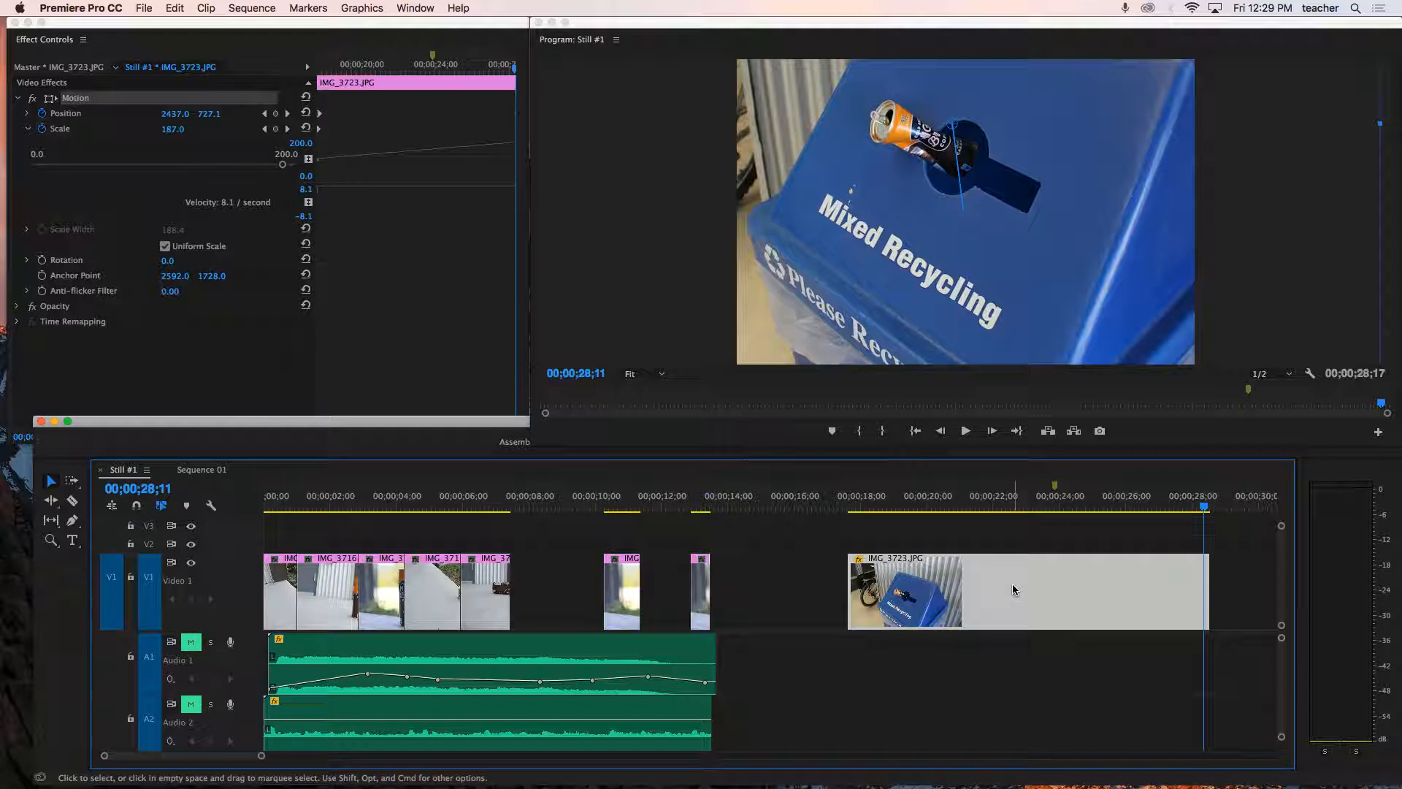
Move IMG_3723.JPG earlier on V1 to follow directly after the preceding clip, and place the playhead at 00;00;24;17
left_click_drag(1013, 589, 878, 585)
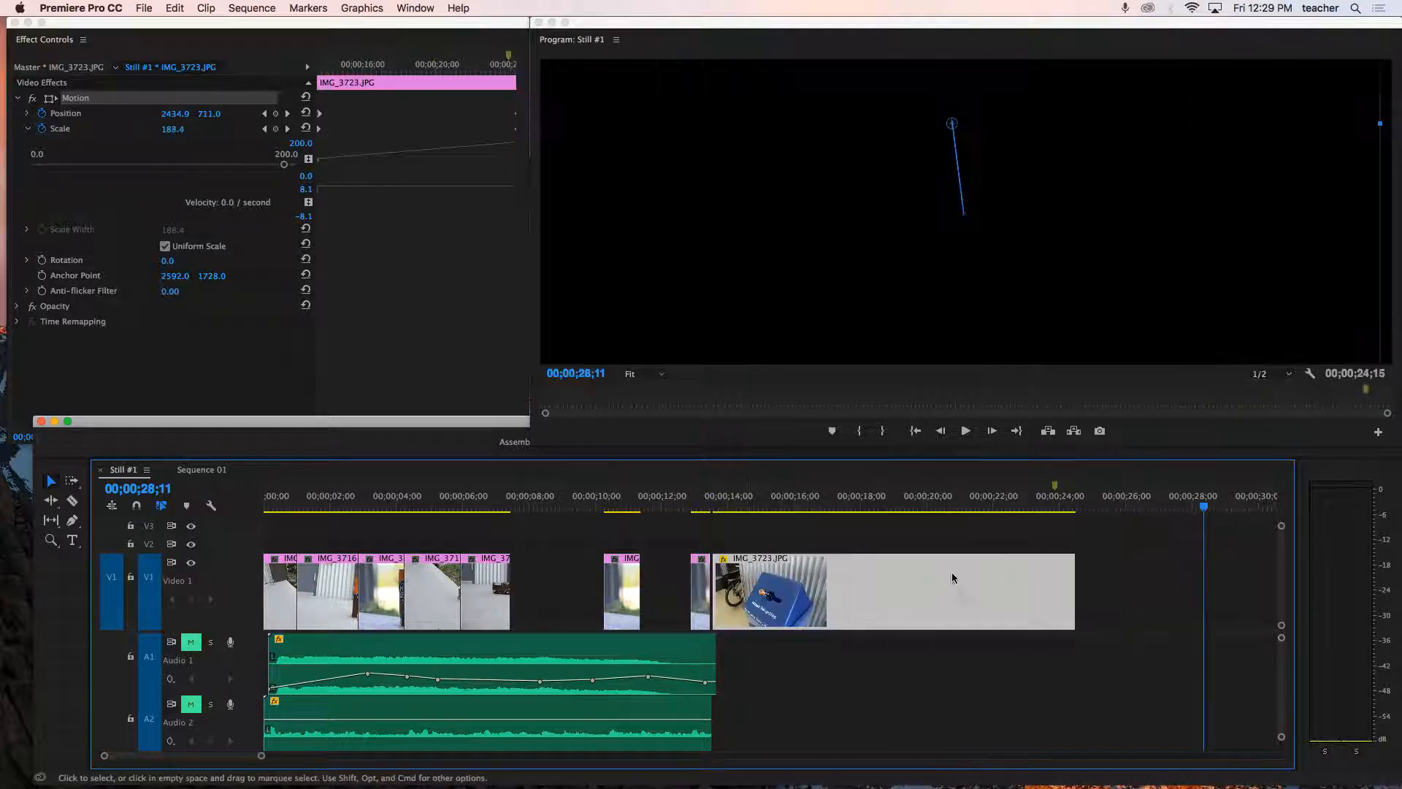
left_click_drag(1203, 507, 1080, 511)
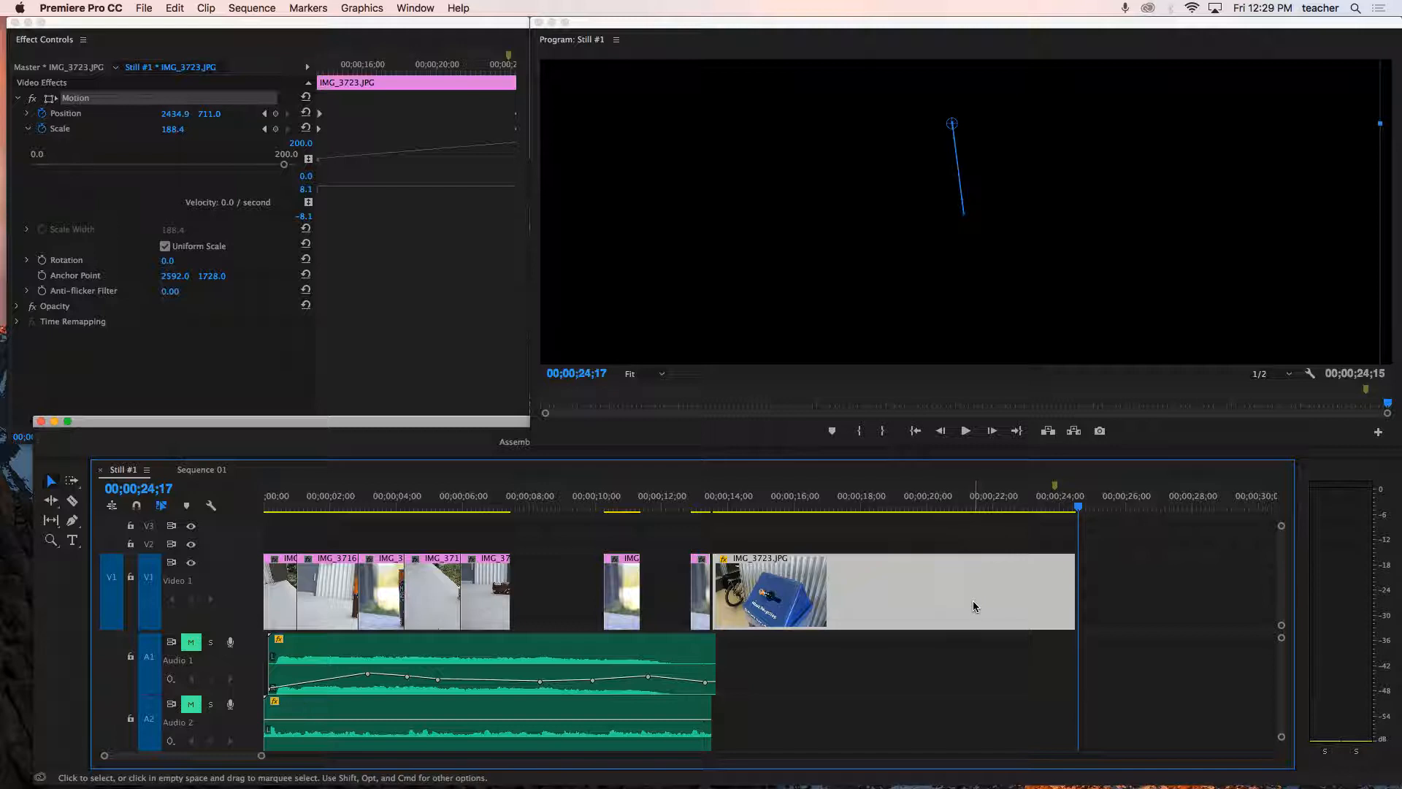
Delete IMG_3723.JPG from V1 and move the two detached clips earlier so they directly follow the preceding clips
key("Delete")
left_click(564, 509)
left_click_drag(612, 587, 518, 588)
left_click_drag(702, 590, 557, 593)
Trim the ends of the audio clips on A1 and A2 to about 00;00;09;14, just past the last image
left_click_drag(713, 662, 578, 663)
left_click_drag(711, 713, 576, 709)
mouse_move(257, 757)
left_mouse_down()
mouse_move(322, 757)
mouse_move(254, 757)
left_mouse_up()
left_click_drag(855, 645, 833, 645)
Apply the default Constant Power transition to the ends of the audio clips on A1 and A2
right_click(845, 655)
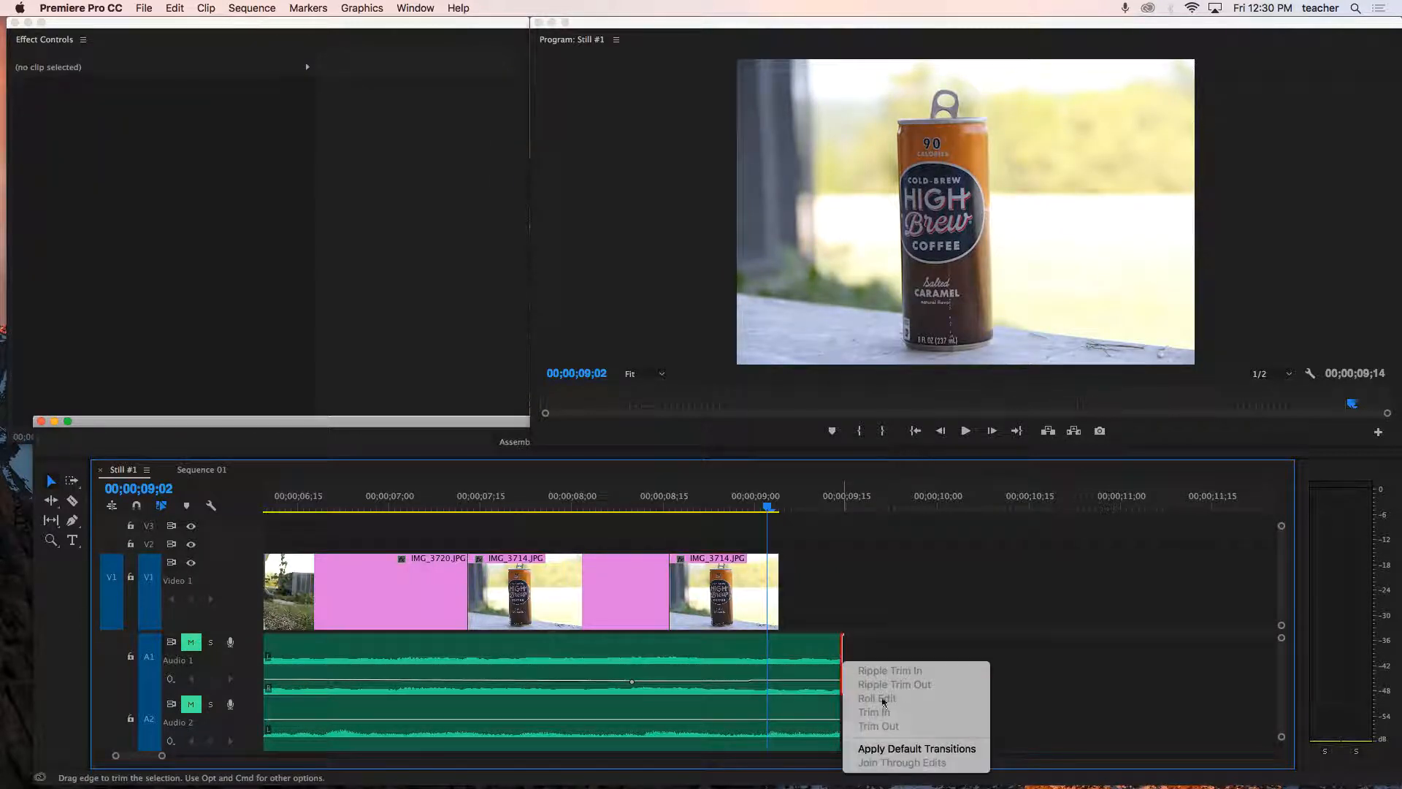
left_click(912, 749)
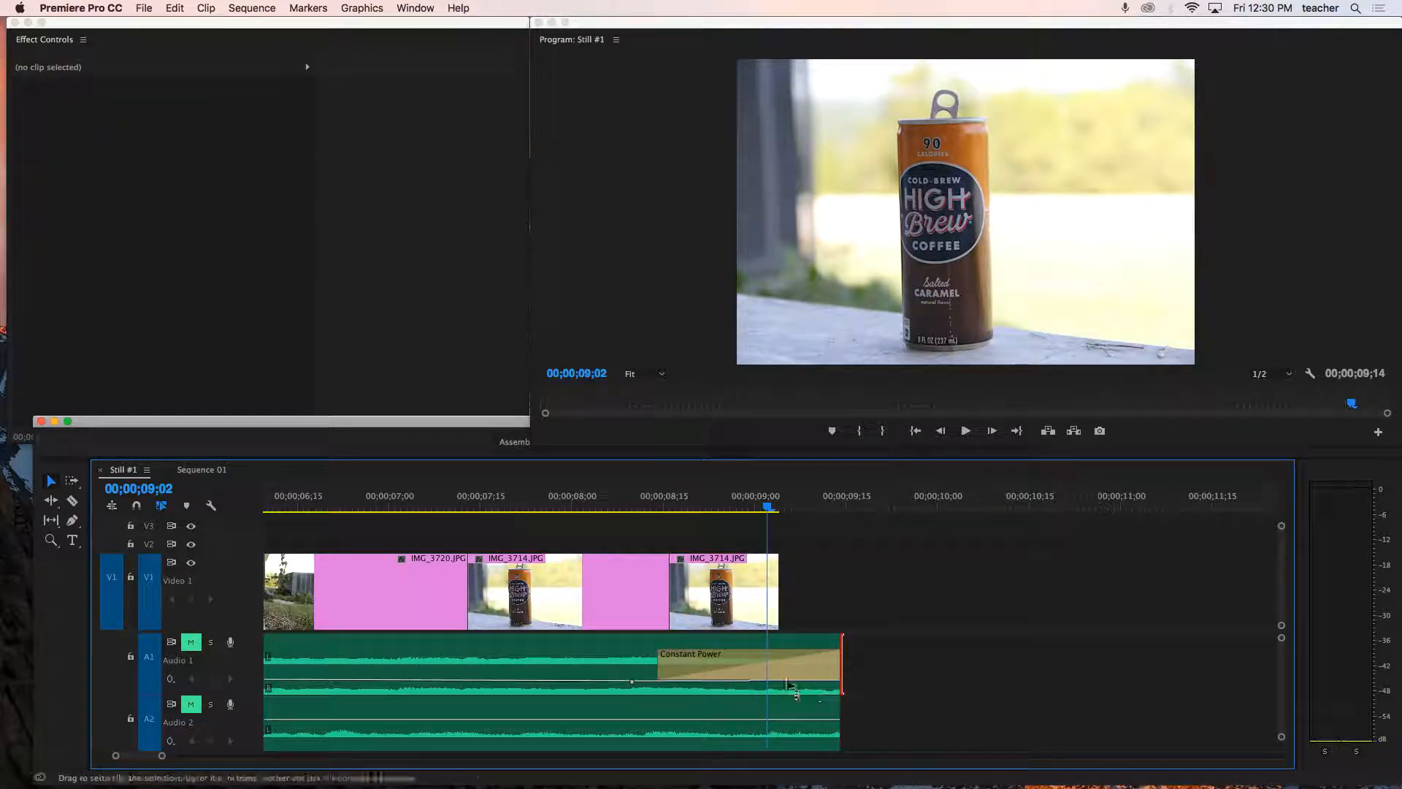
right_click(837, 712)
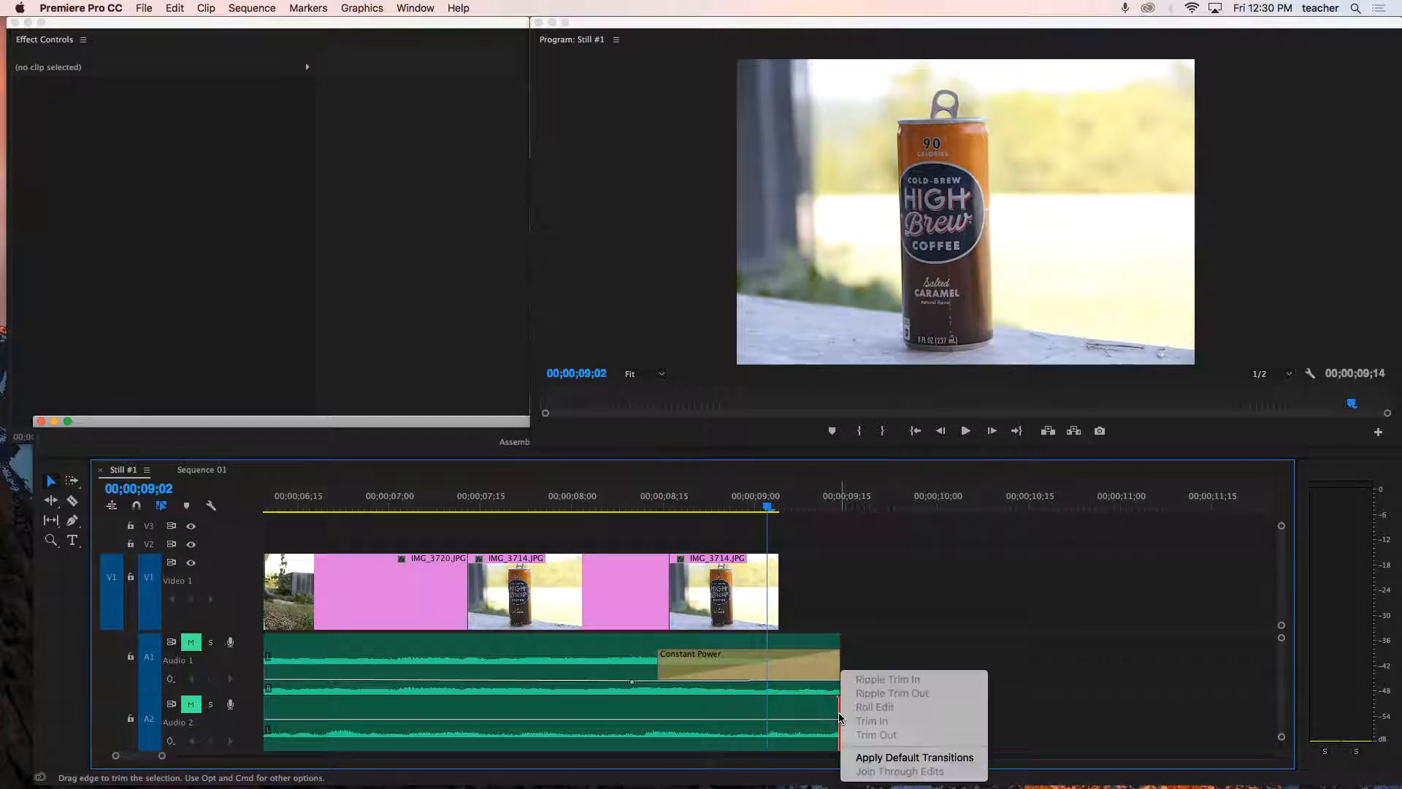
left_click(879, 746)
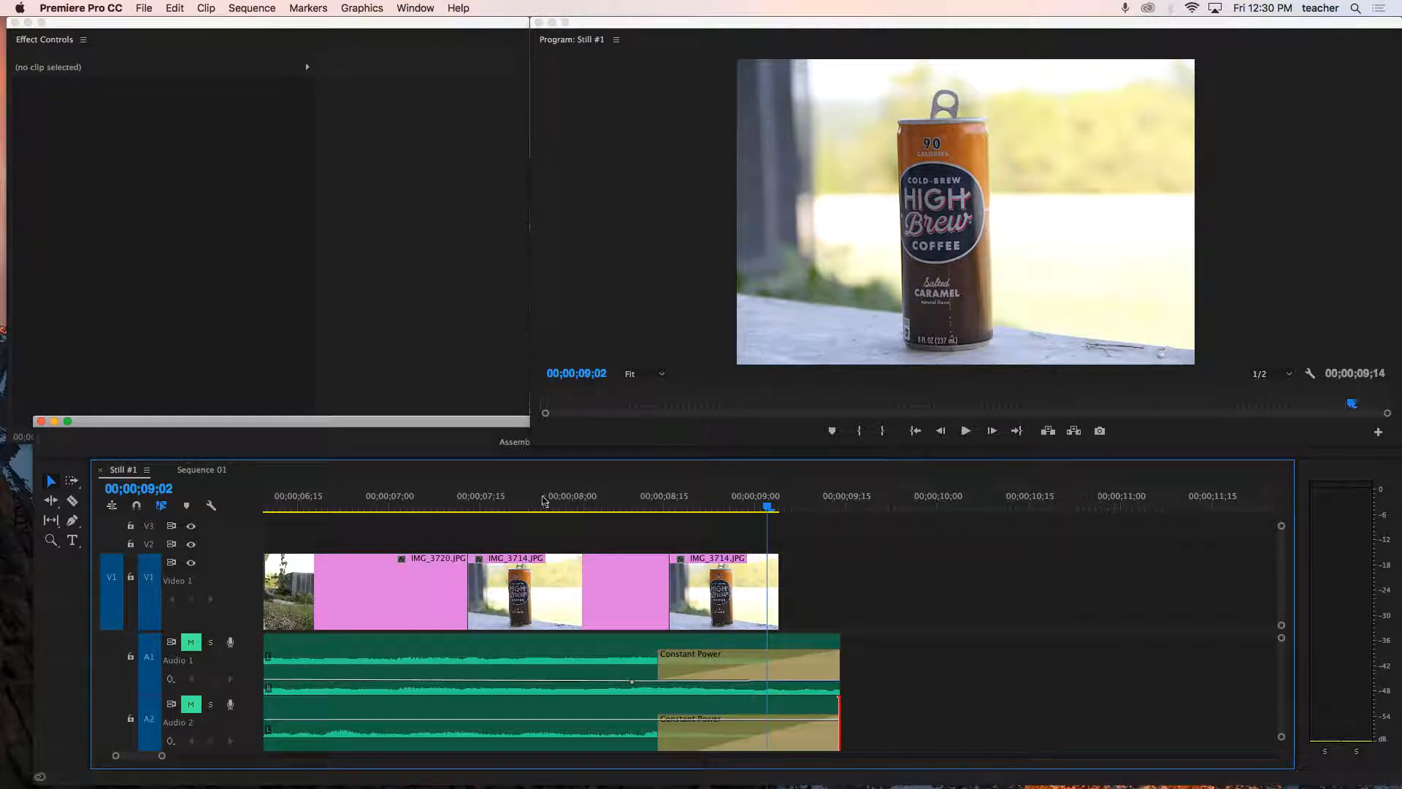
Play back the end of the sequence from about 00;00;07;10 to check the audio fades
left_click_drag(473, 501, 442, 502)
key("space")
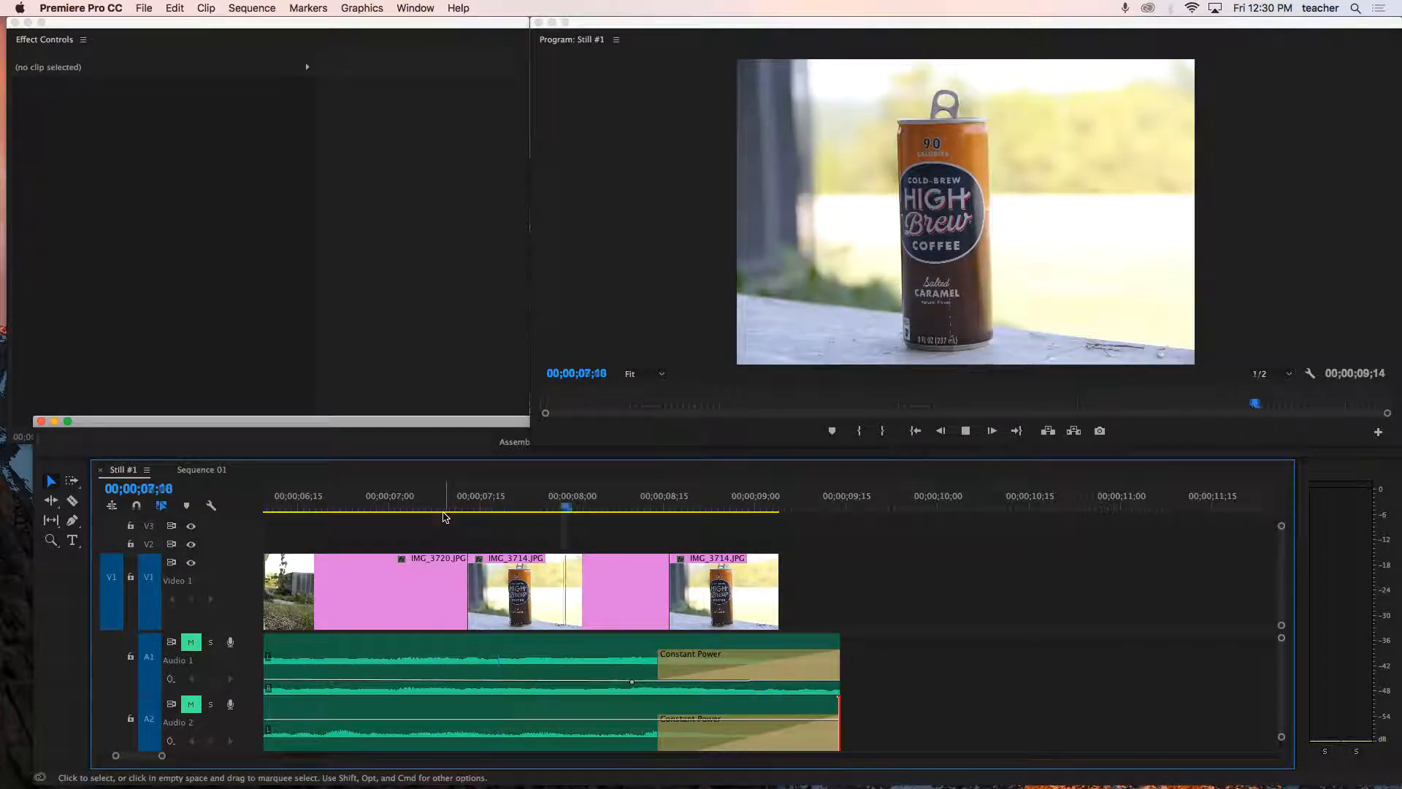
key("space")
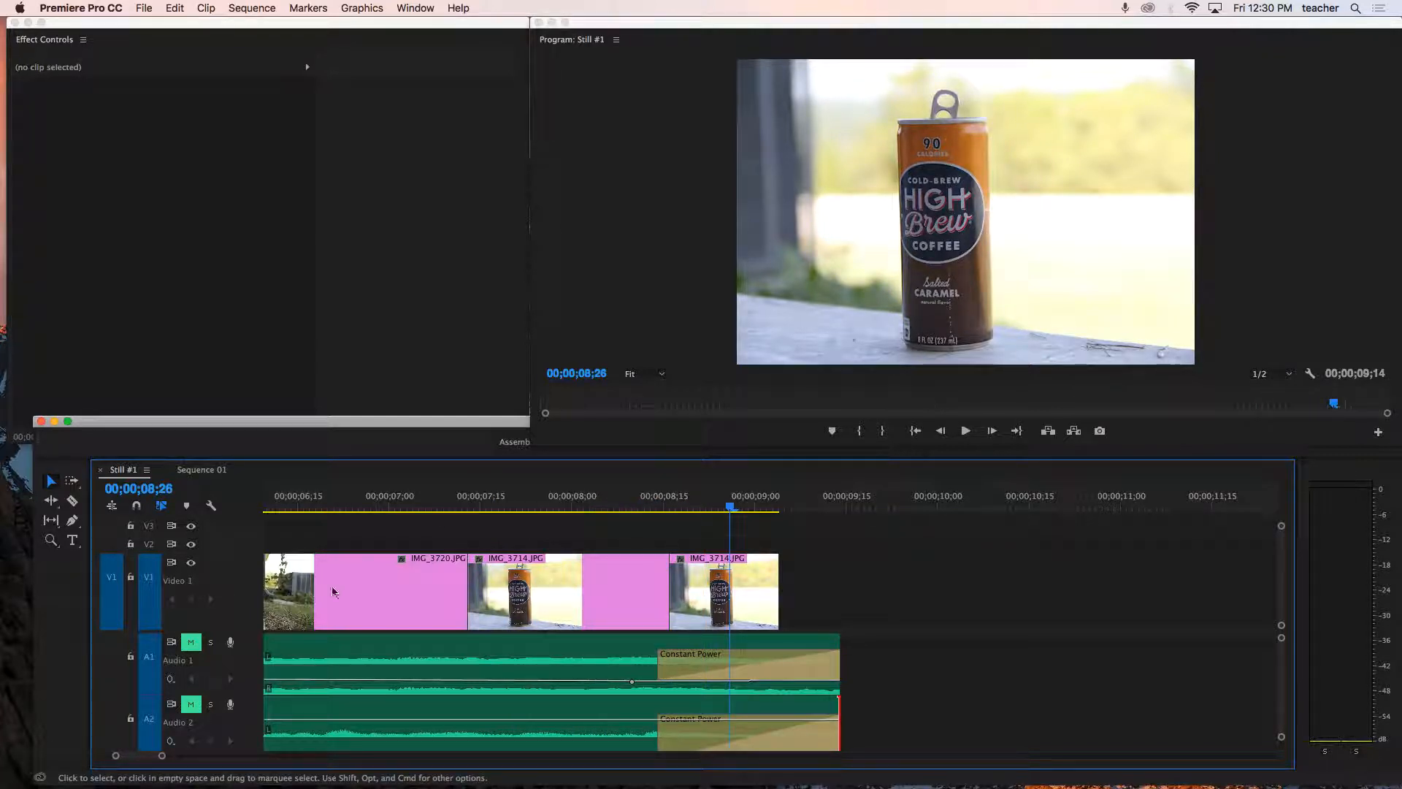
Unmute Audio 1 and Audio 2, and mark the sequence's out point at the audio's end, 00;00;09;14
left_click(190, 643)
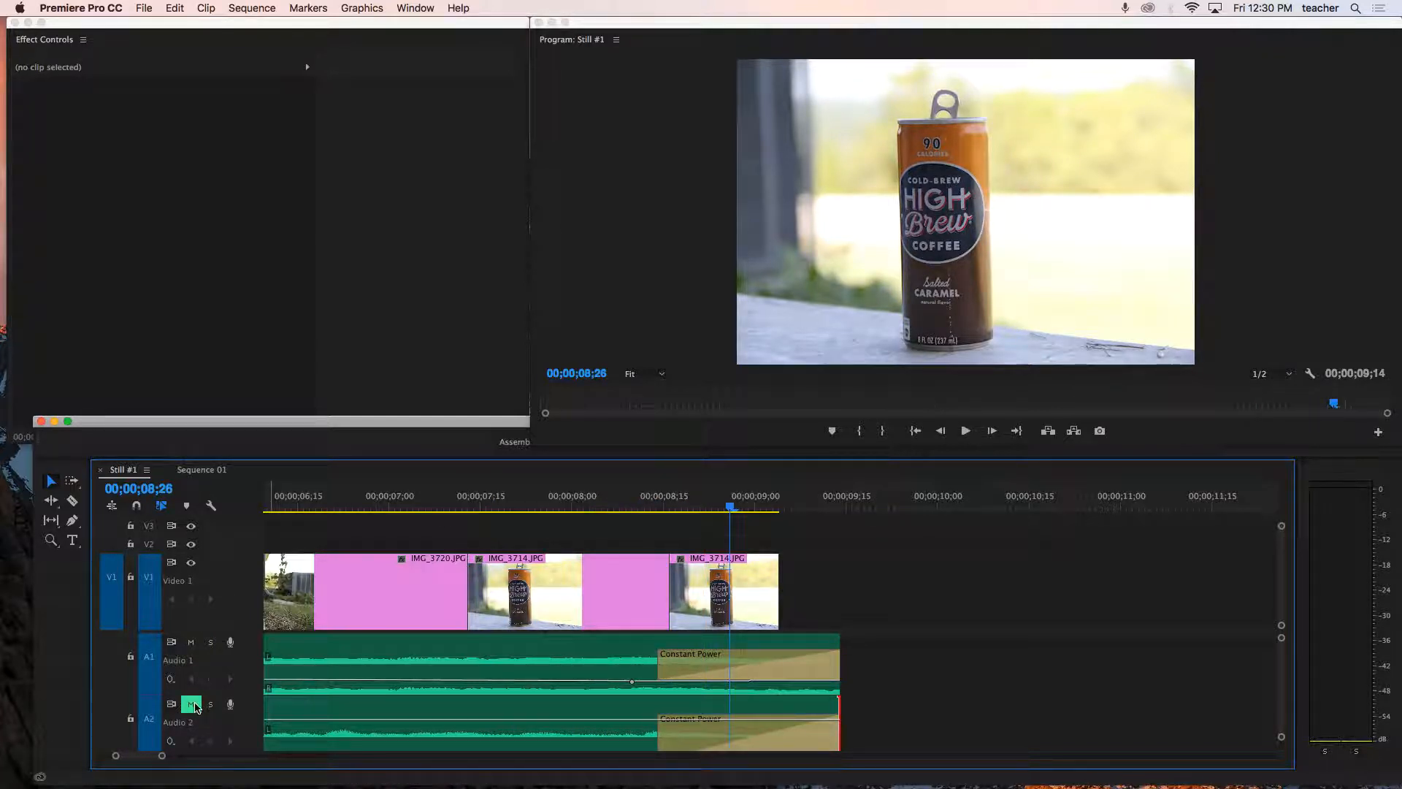
left_click(192, 705)
left_click_drag(576, 506, 842, 547)
key("o")
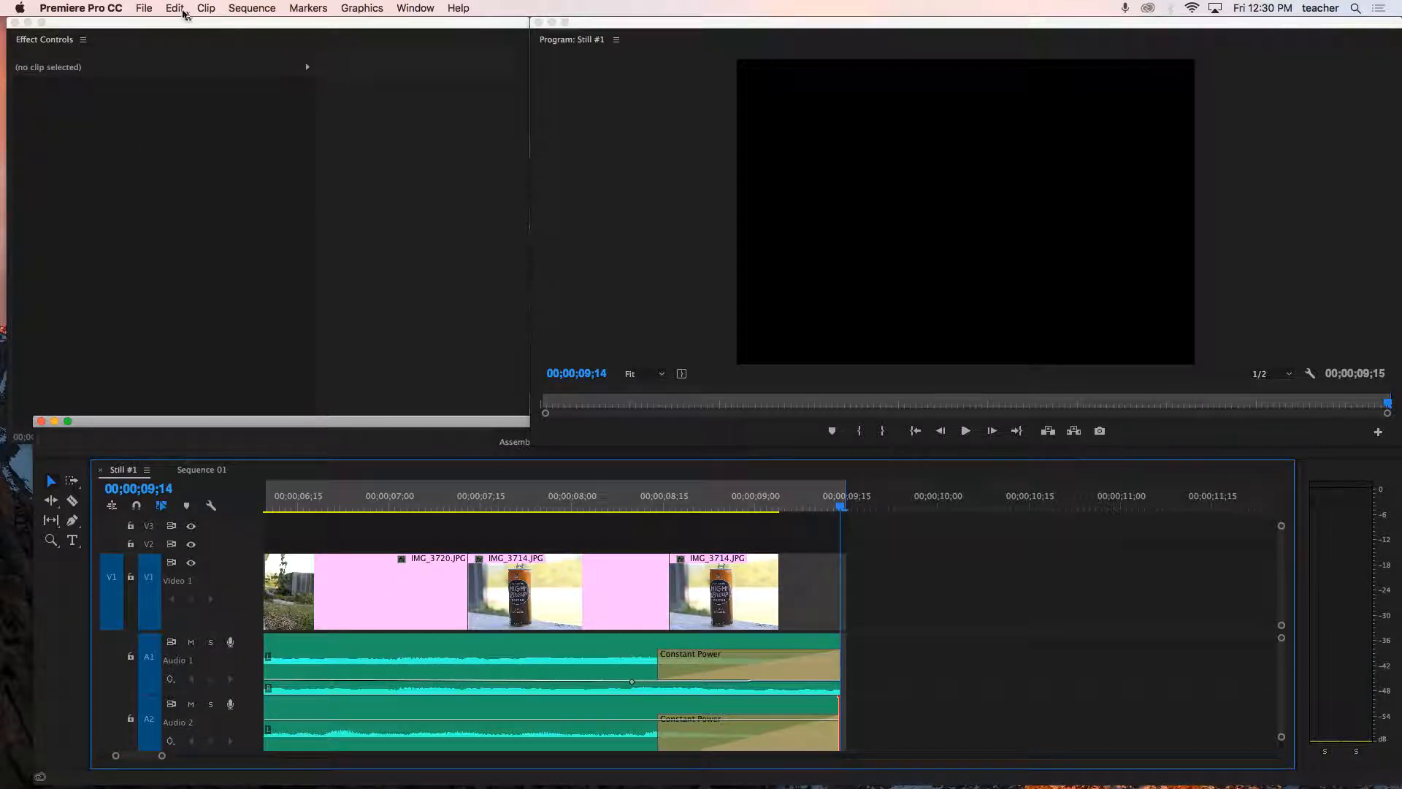
Select the Still #1 sequence among the project items and open its media export settings
left_click(413, 8)
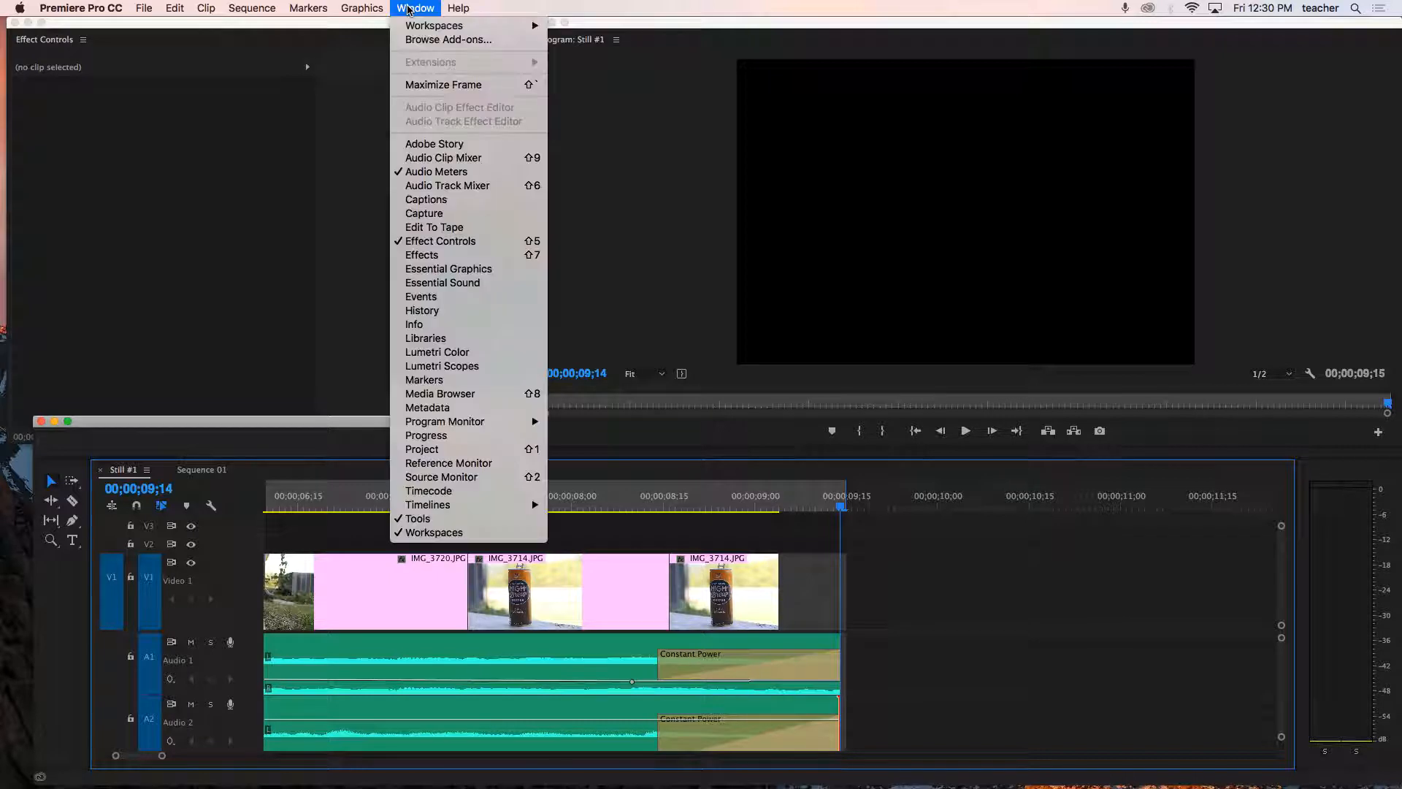
left_click(423, 449)
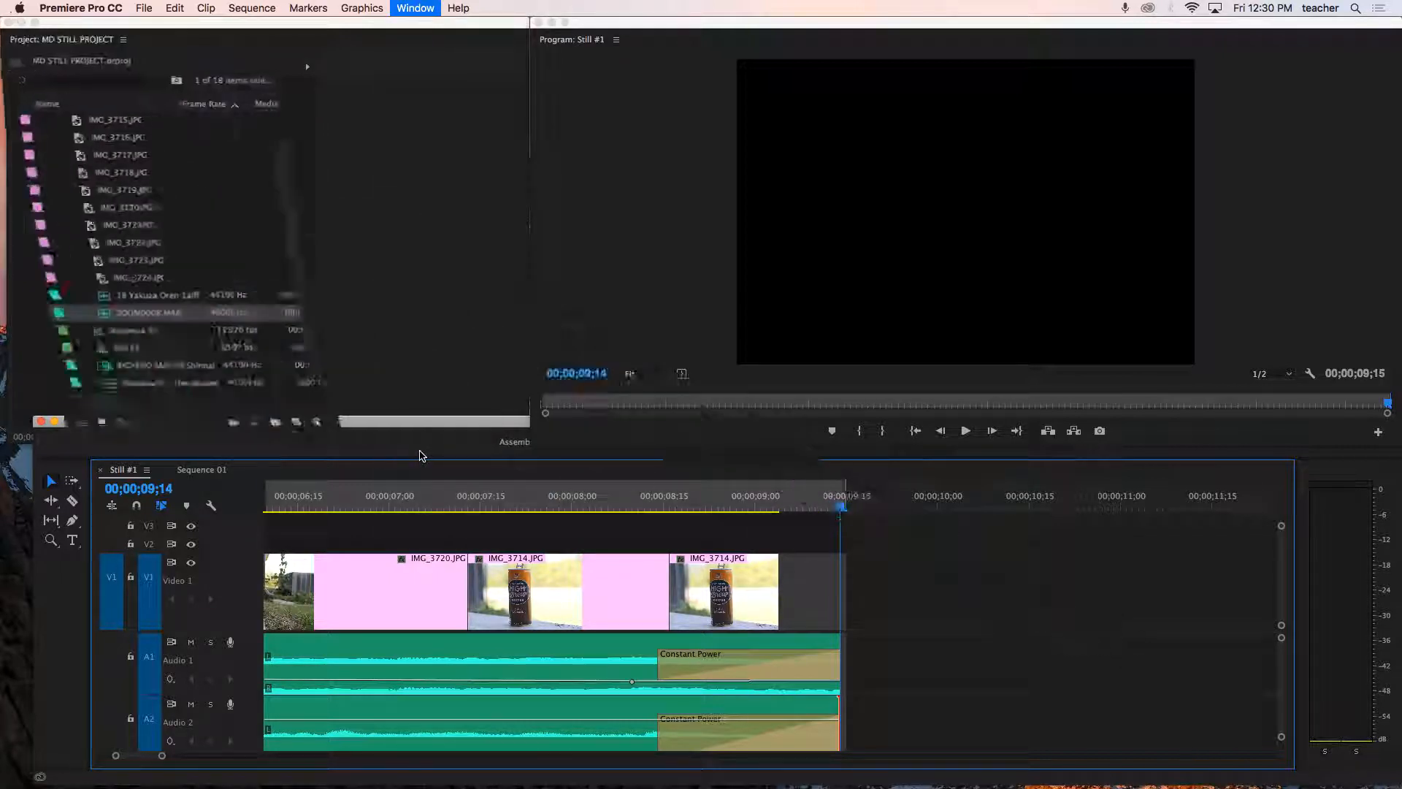
scroll(164, 244, "up", 1)
scroll(165, 246, "down", 1)
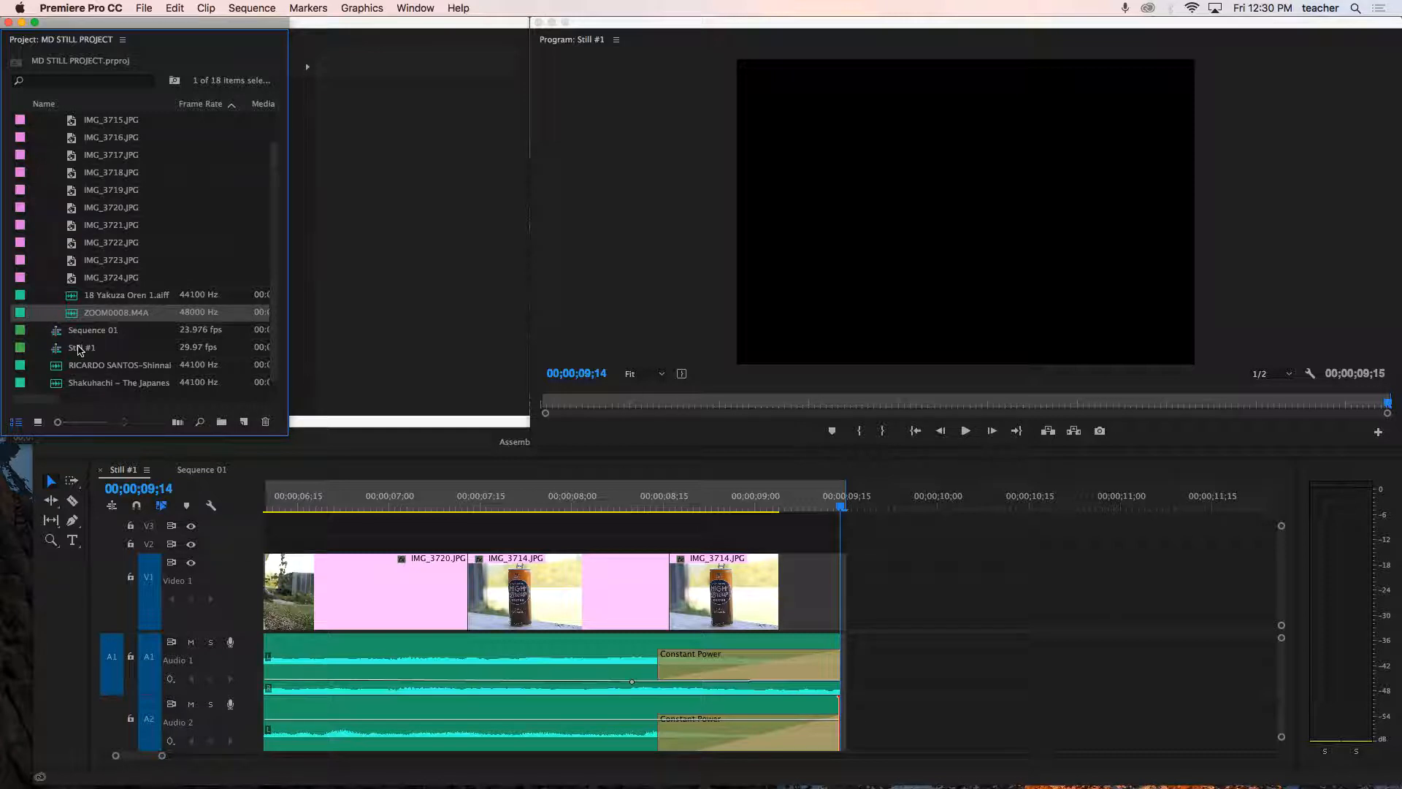
left_click(79, 348)
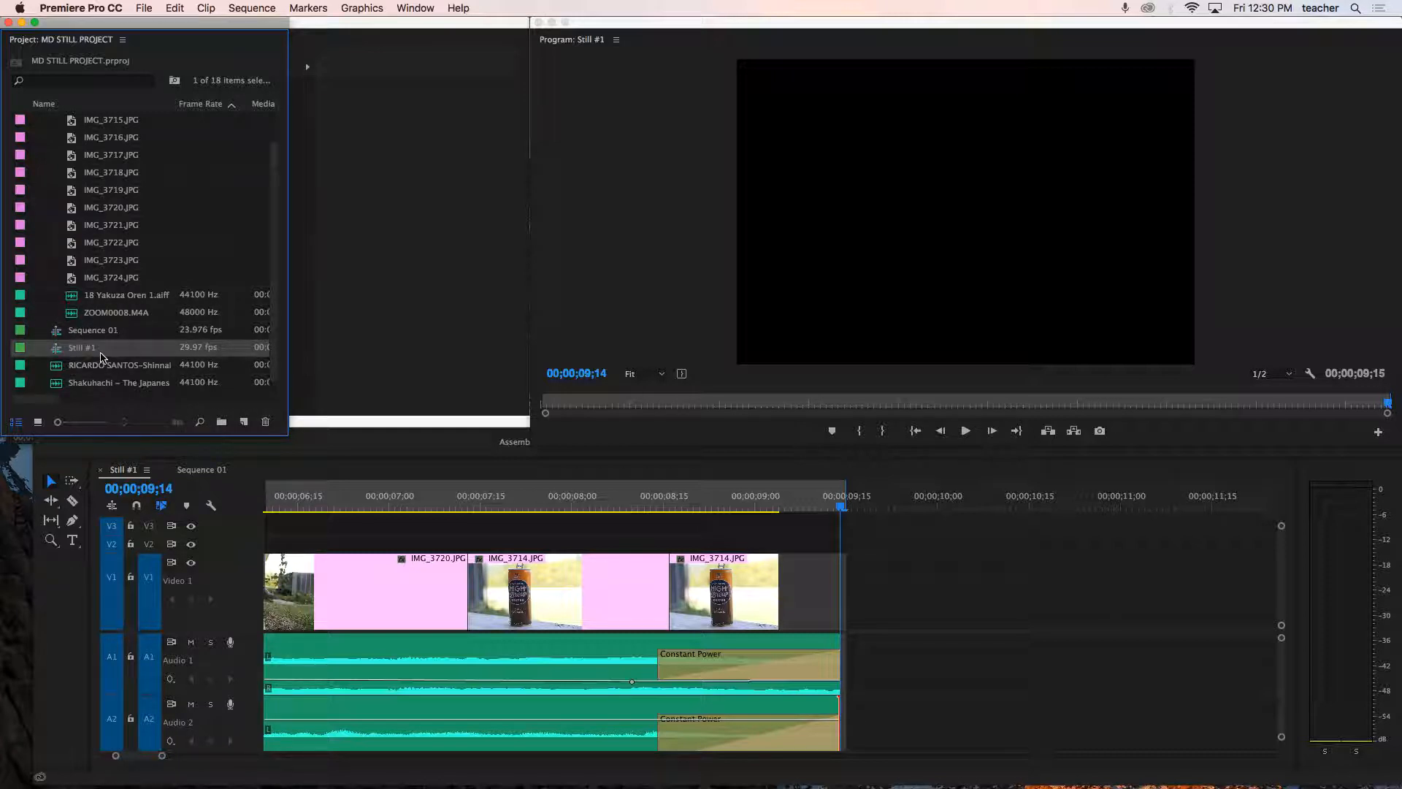
left_click(144, 8)
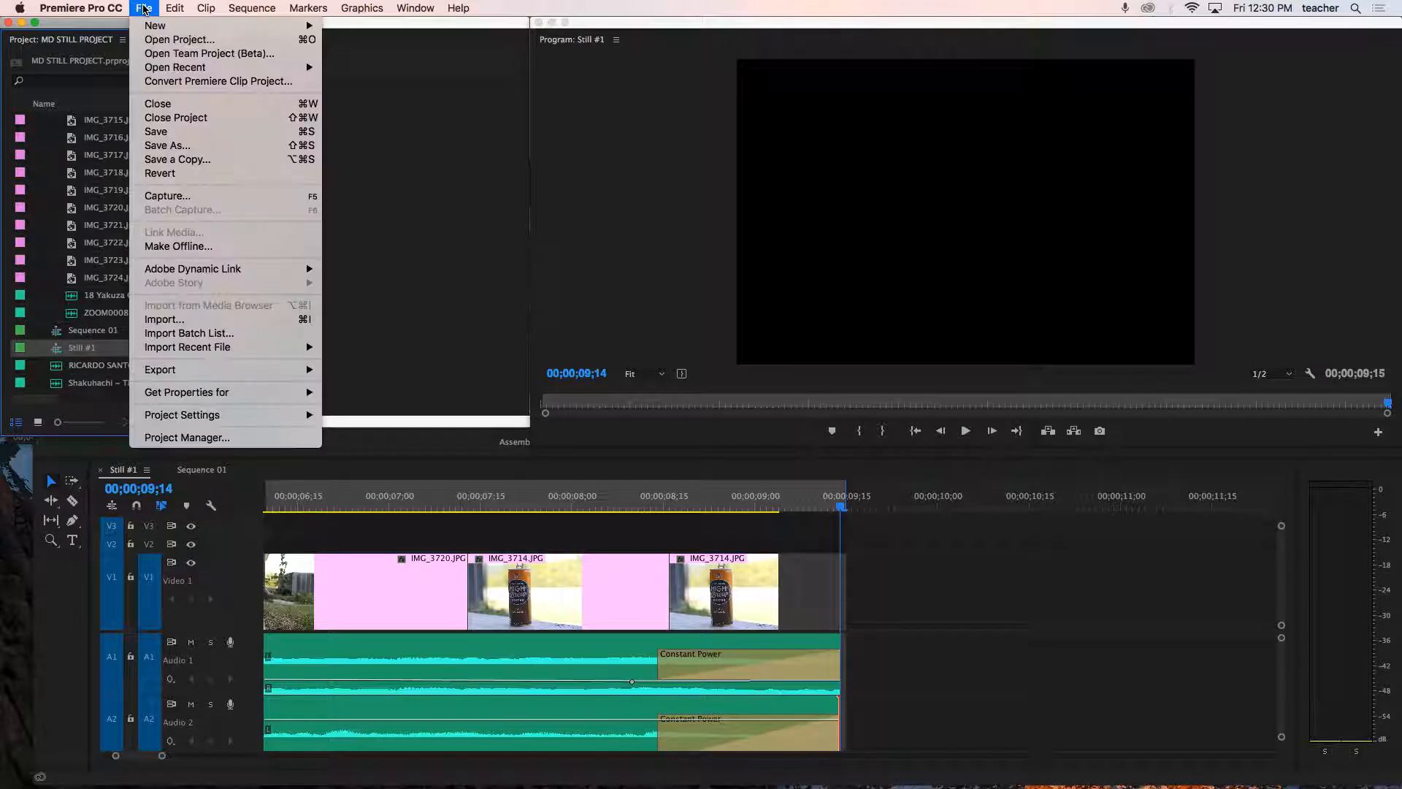
mouse_move(201, 372)
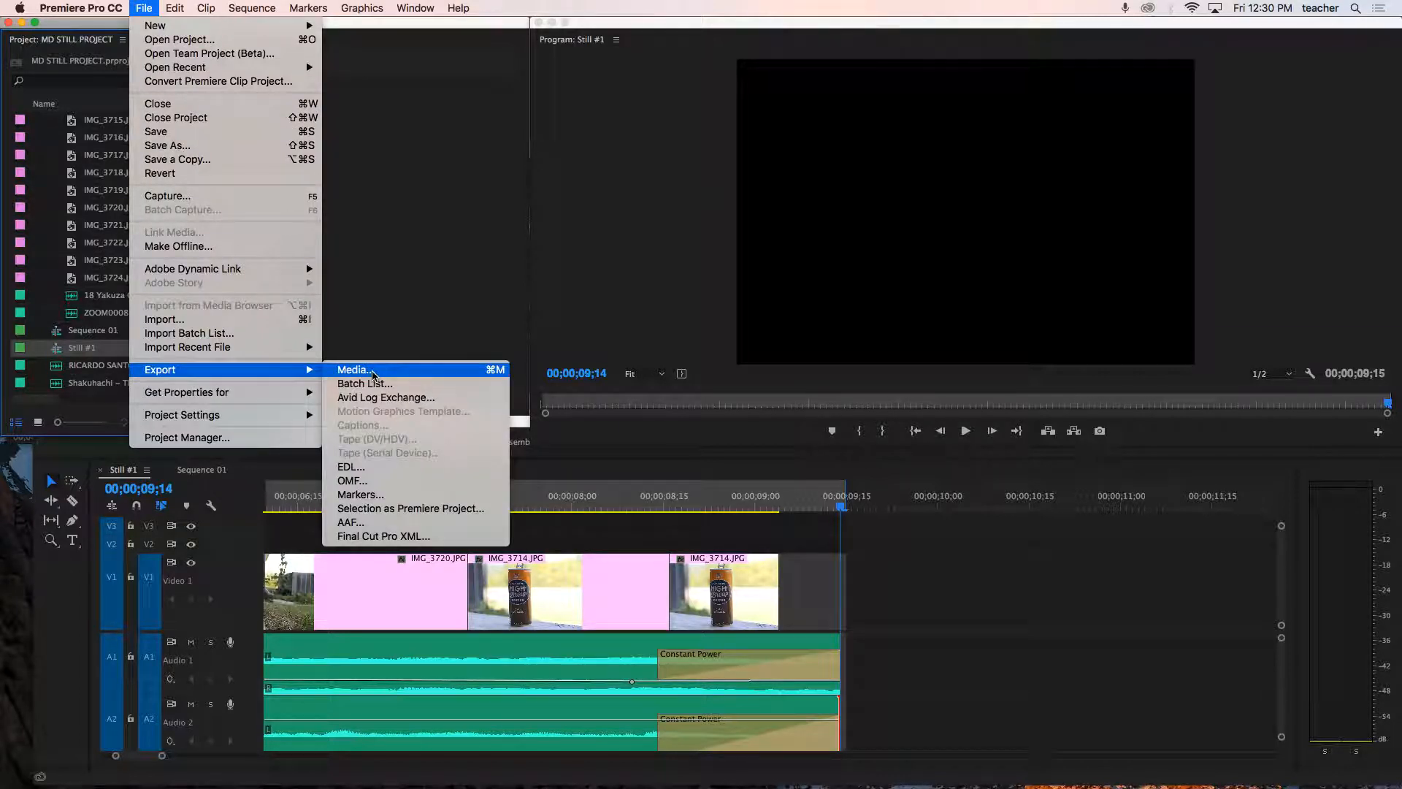
left_click(374, 372)
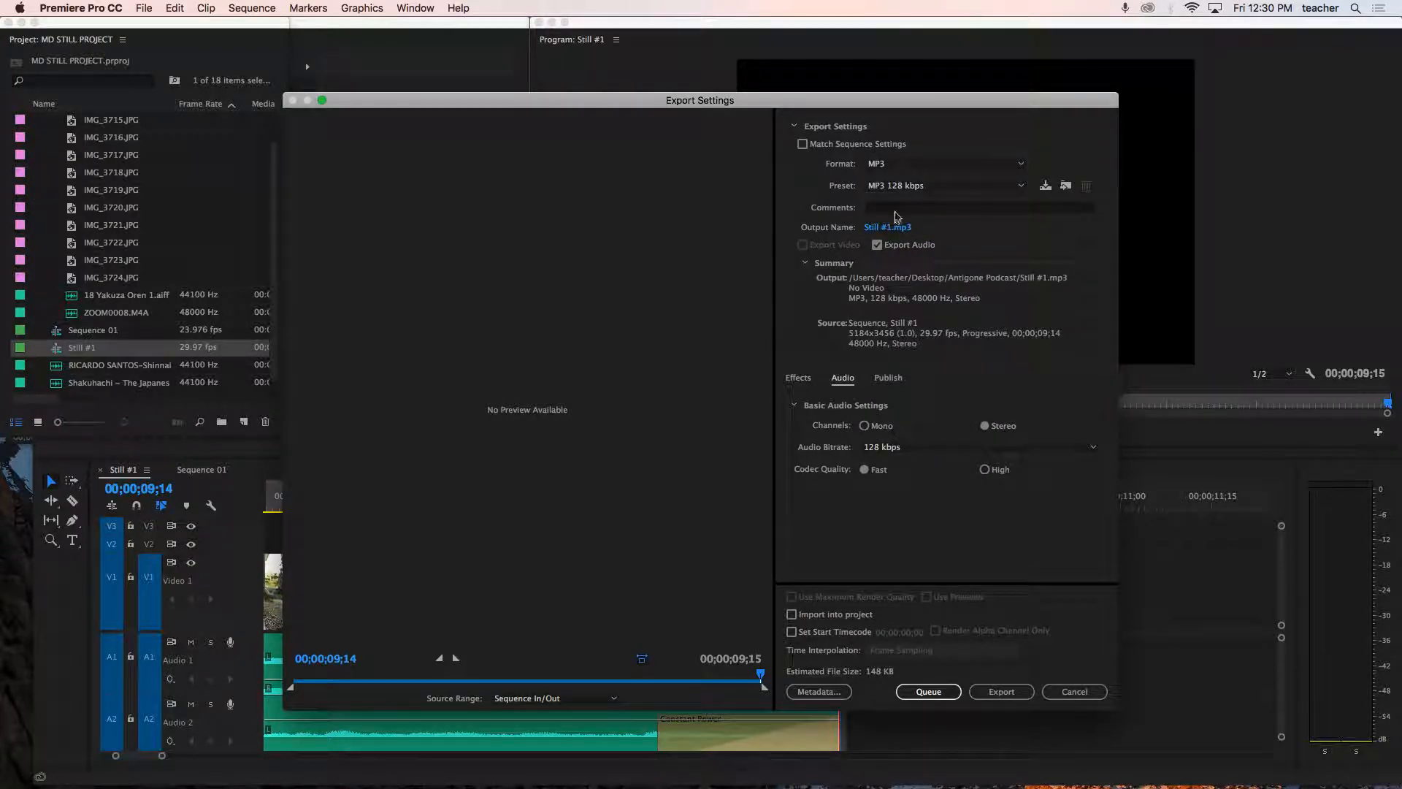
Set the export's output name to Still #1 Export and its save location to Desktop
left_click(896, 227)
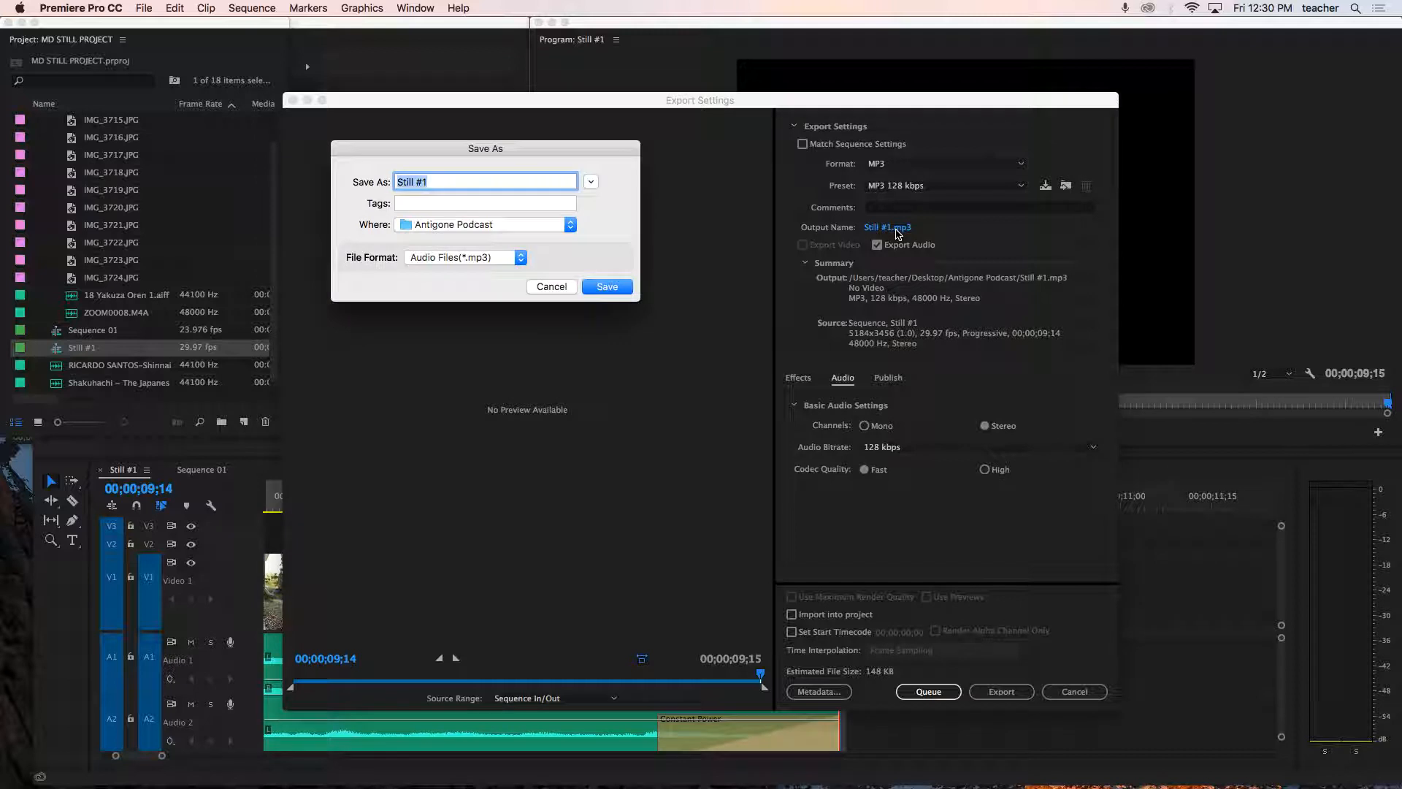
left_click(569, 226)
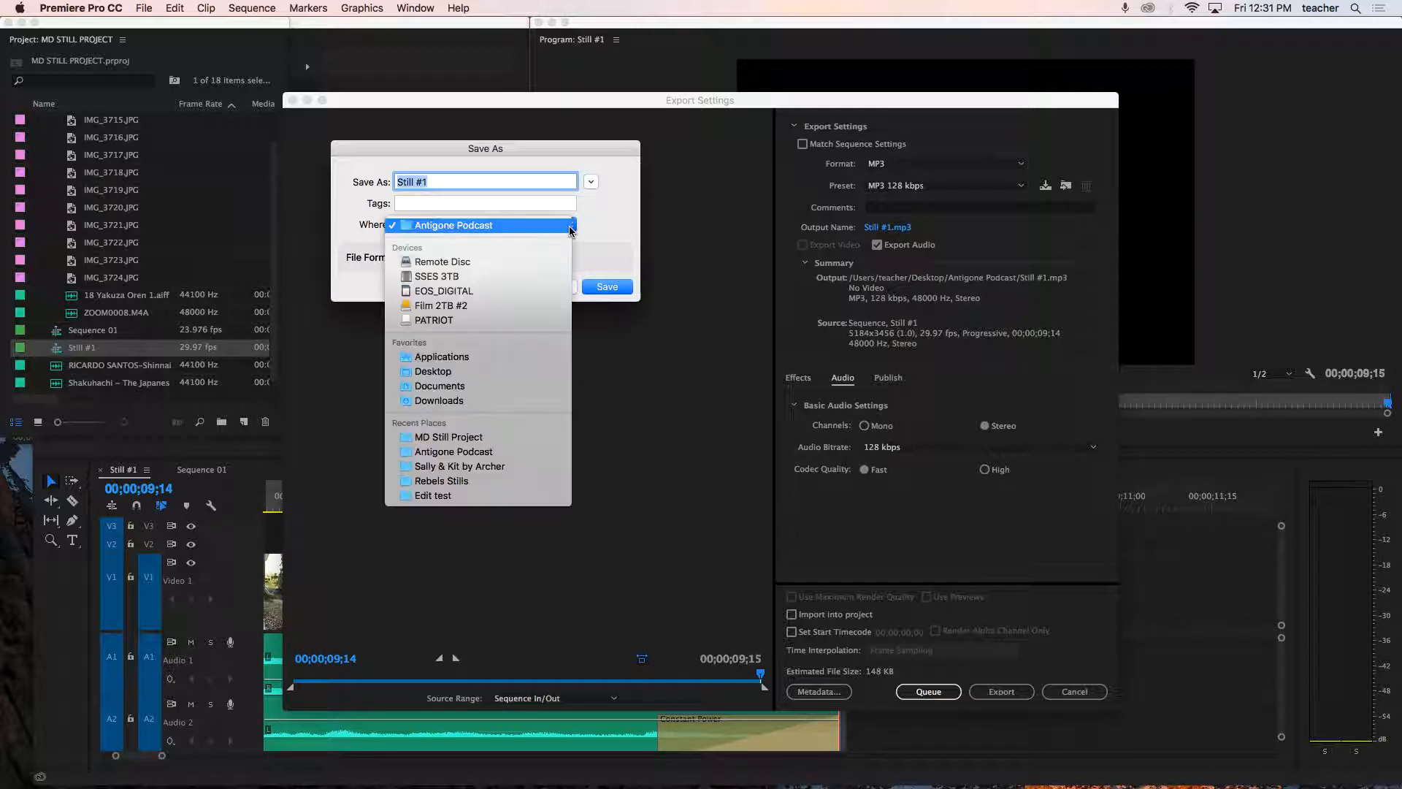
left_click(468, 371)
left_click(441, 182)
mouse_move(438, 182)
left_mouse_down()
mouse_move(396, 183)
mouse_move(437, 182)
left_mouse_up()
left_click(438, 182)
type("Export")
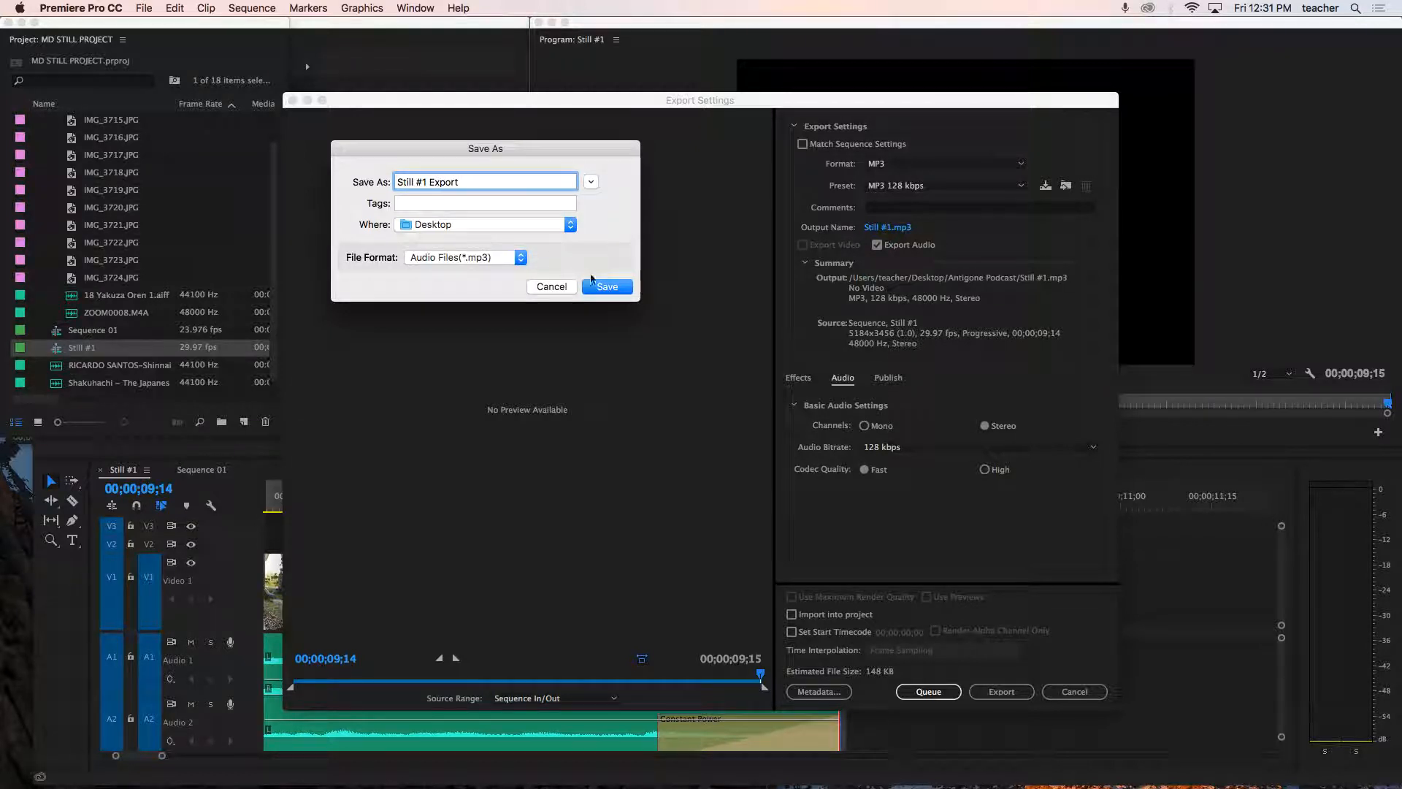
left_click(601, 287)
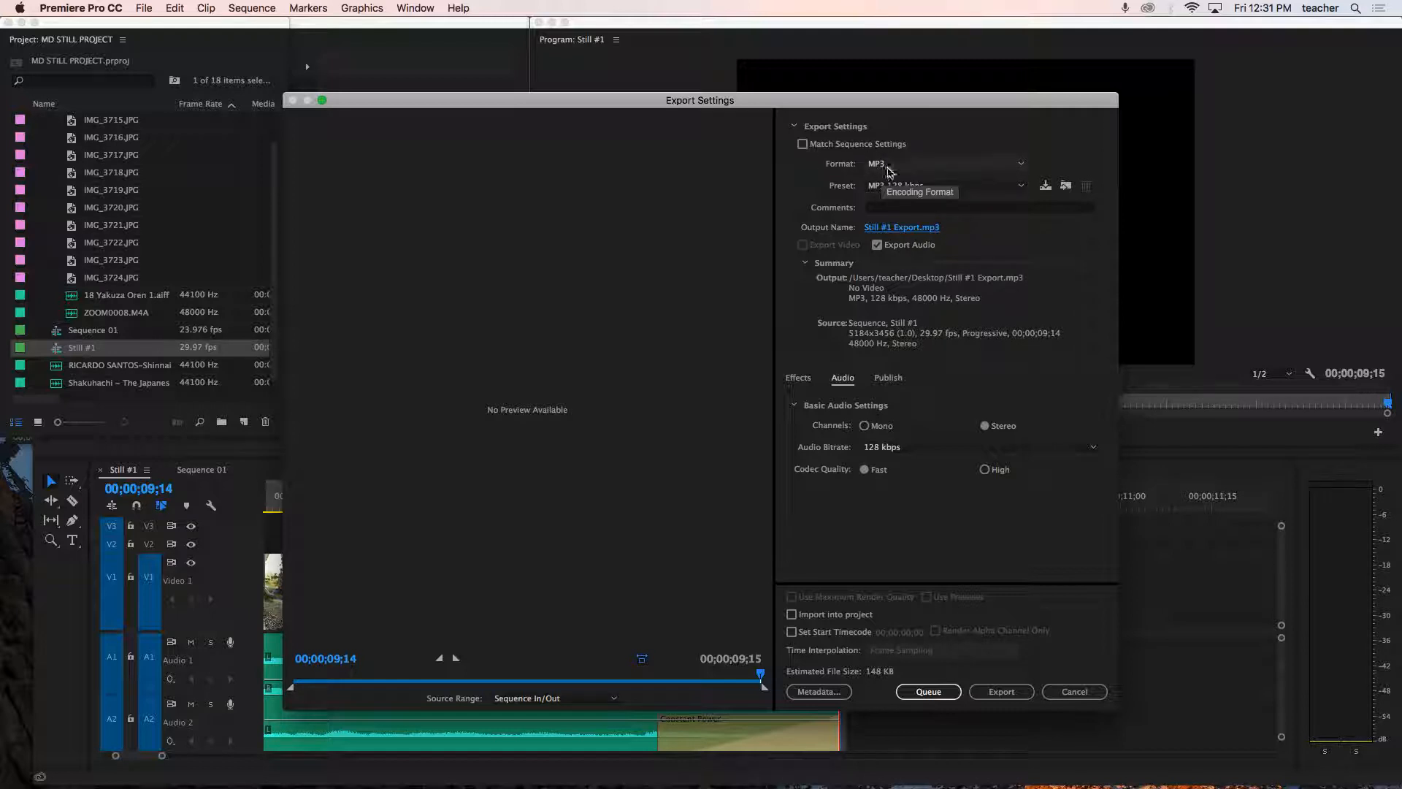
Set the export format to H.264
left_click(1020, 167)
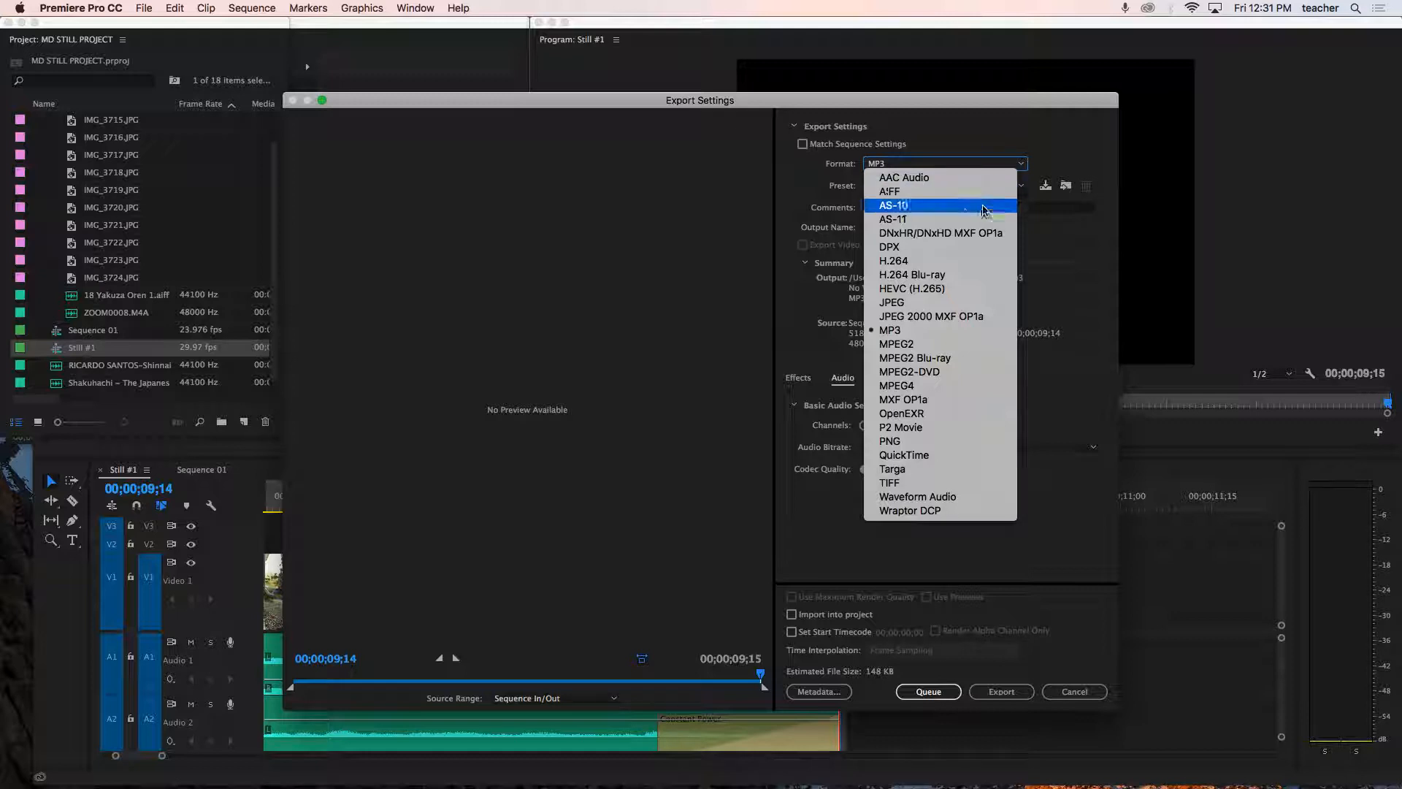
left_click(926, 261)
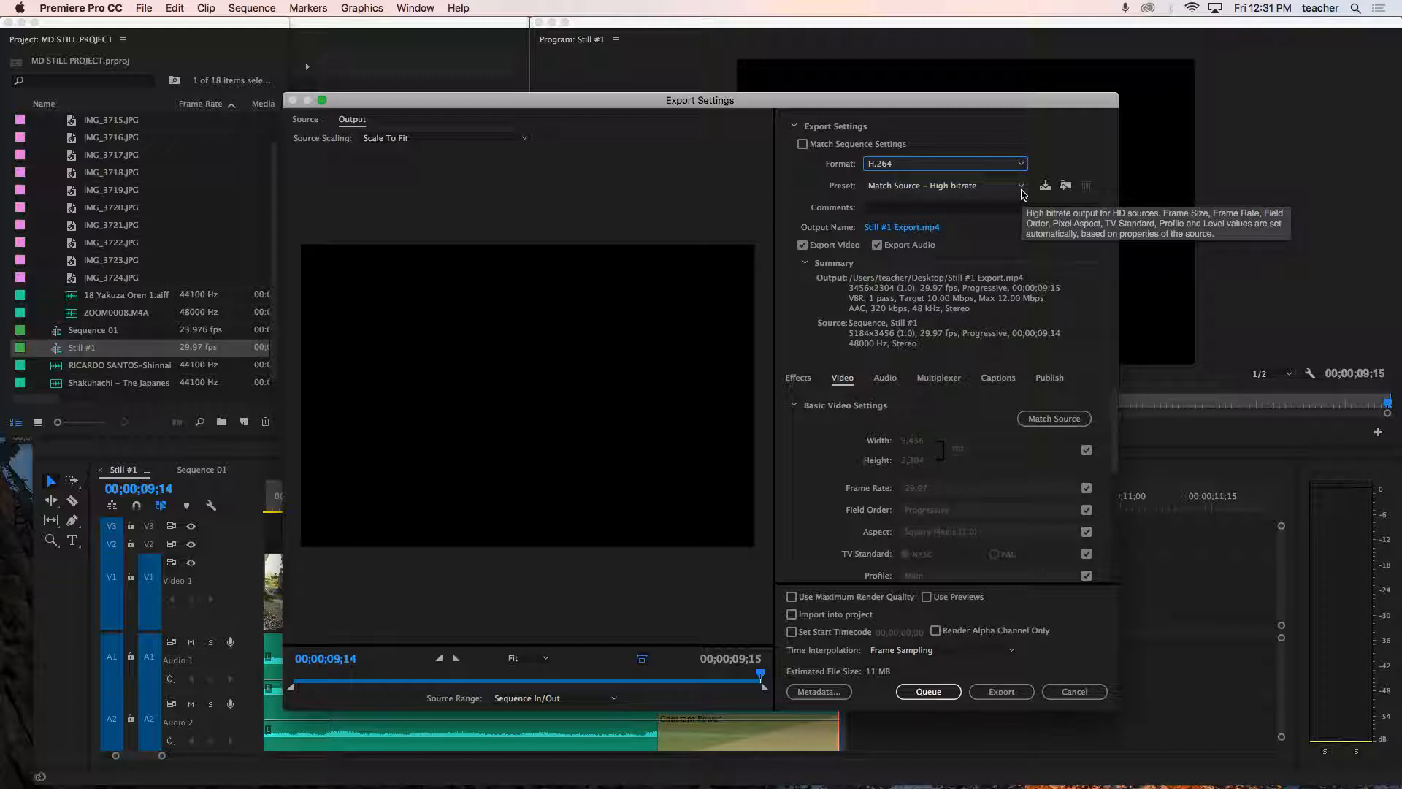
left_click(1022, 165)
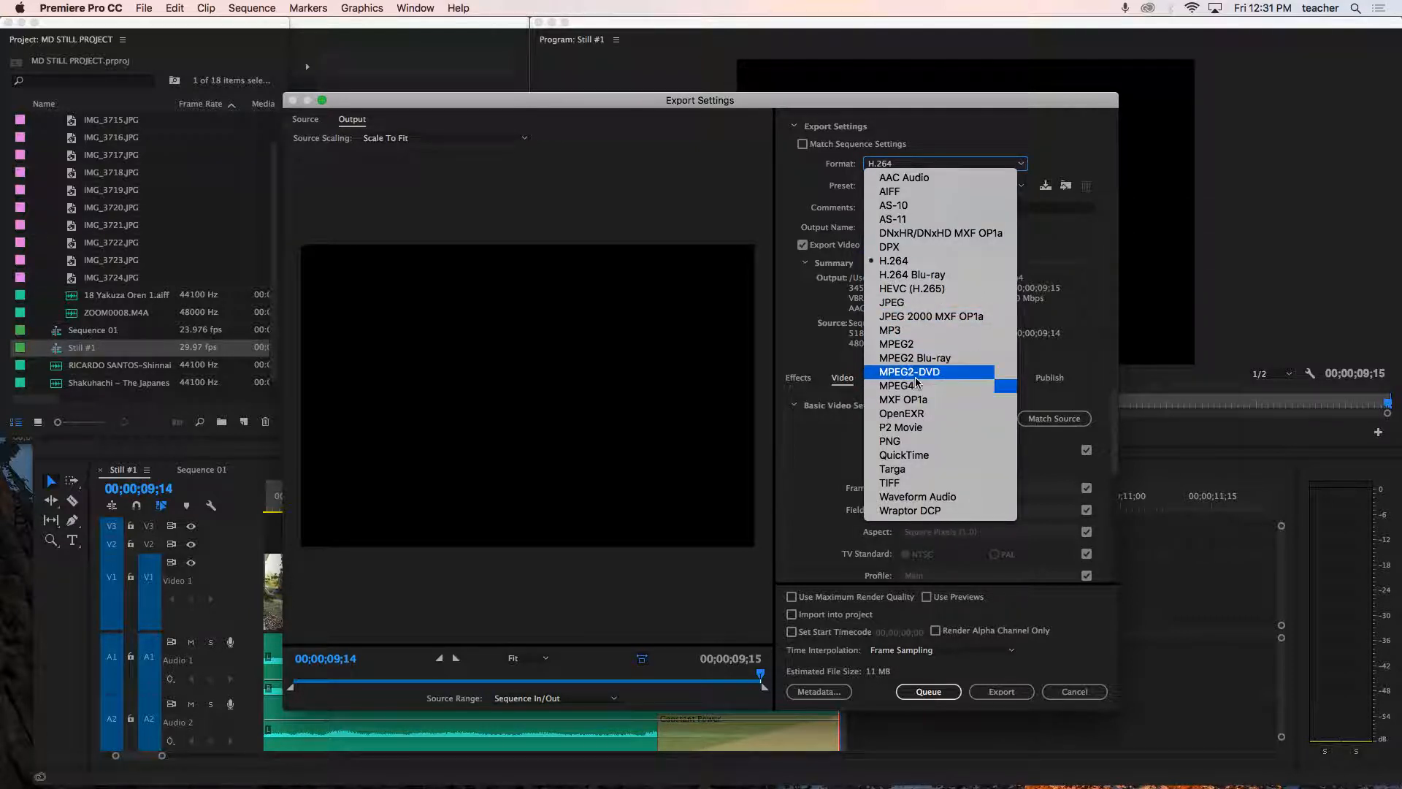
left_click(964, 263)
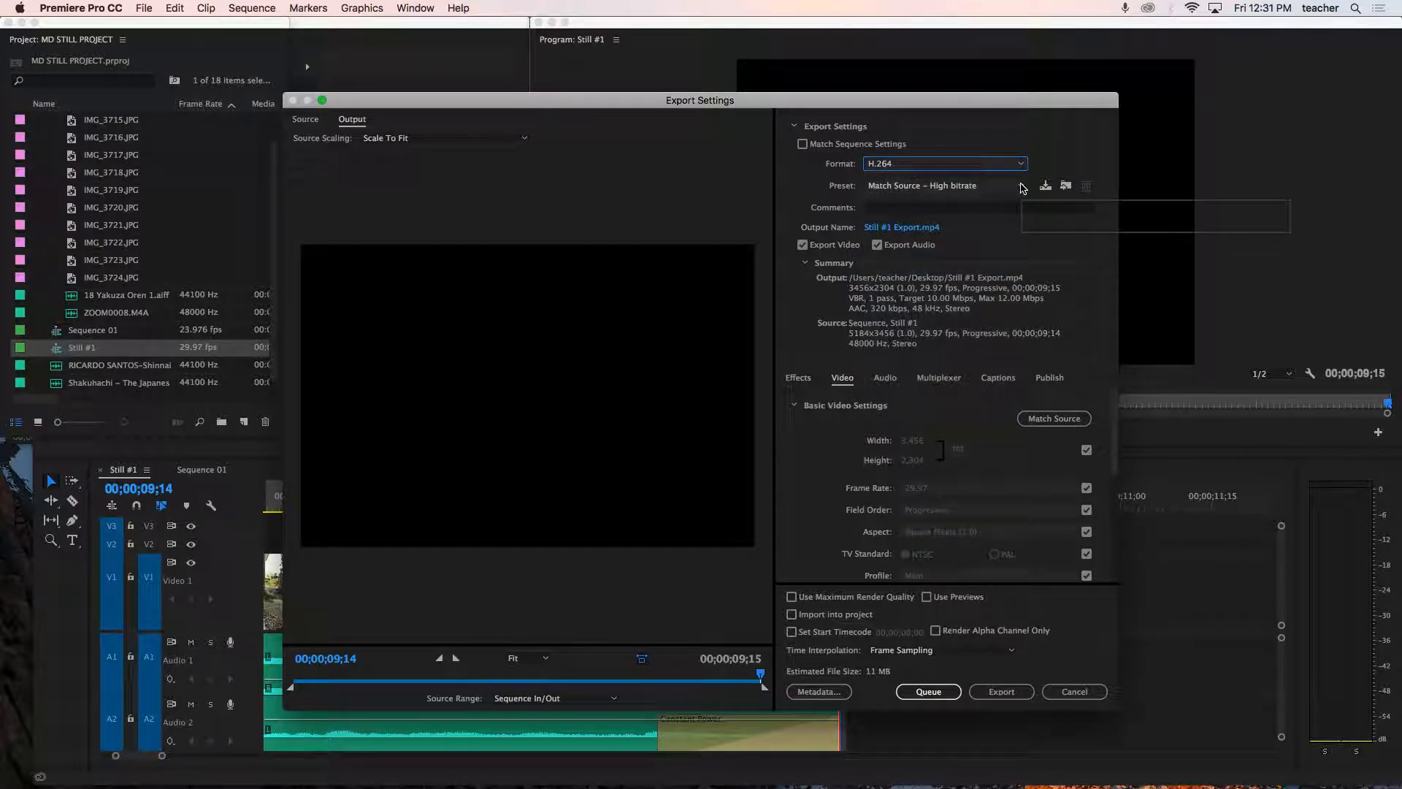
Choose the Vimeo 720p HD preset for the H.264 export
left_click(1022, 185)
mouse_move(994, 786)
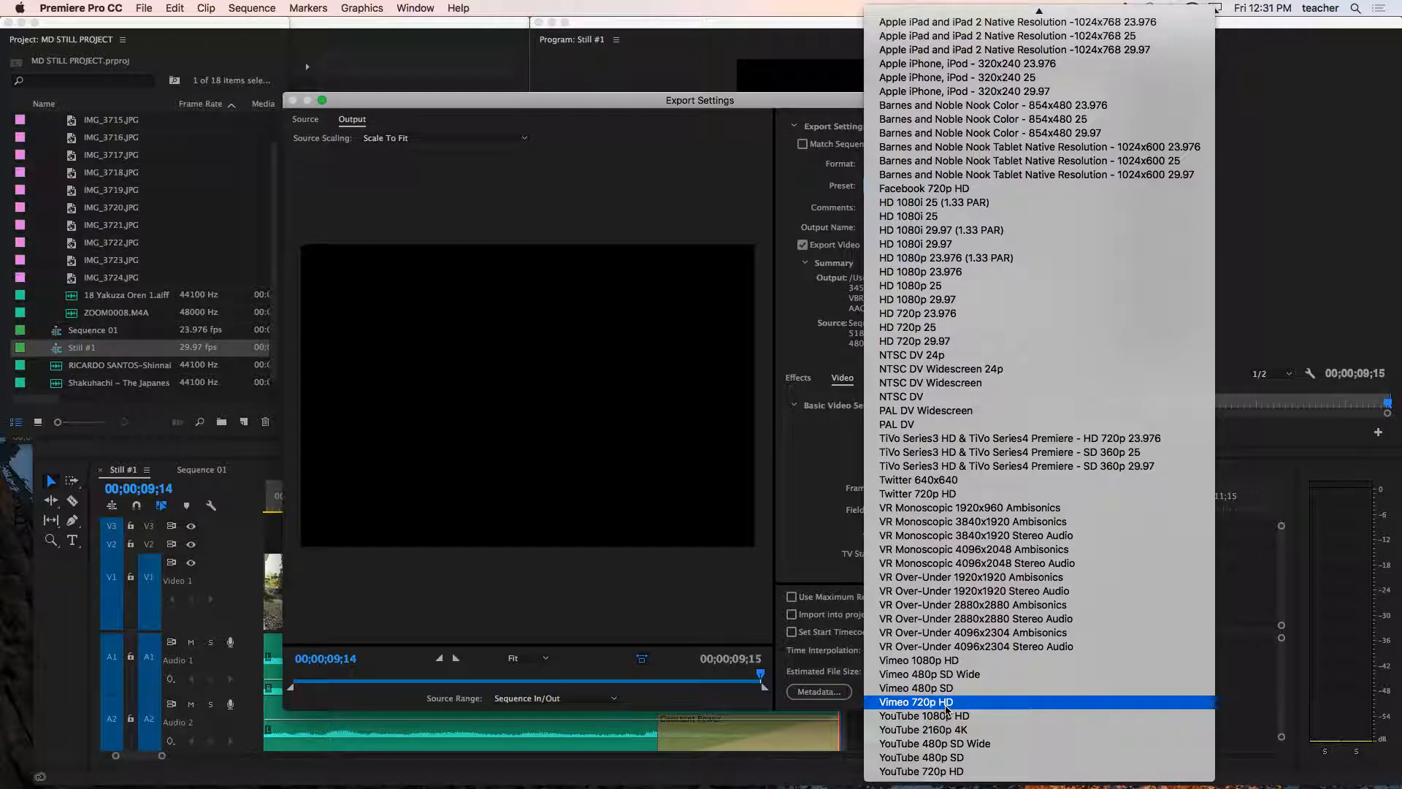
left_click(945, 705)
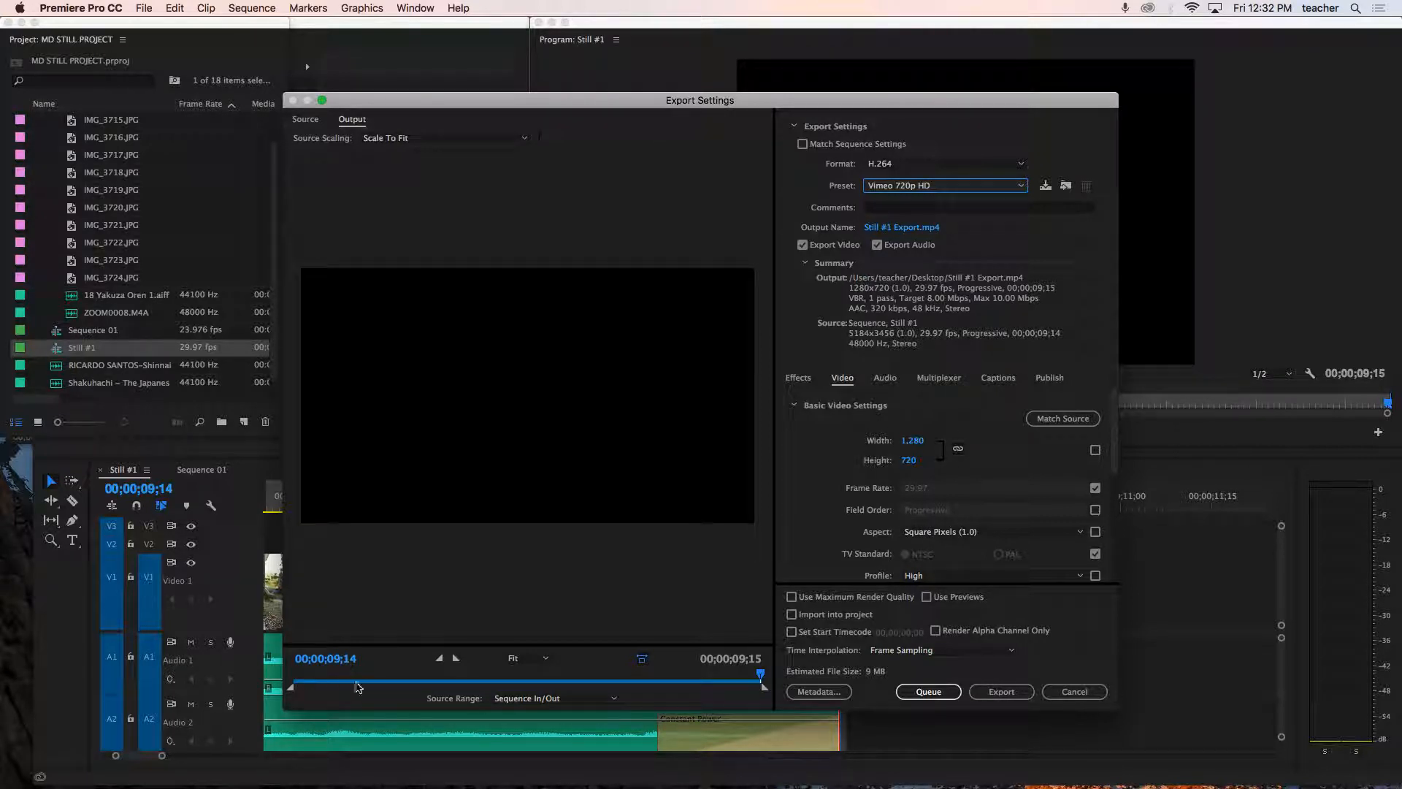
Preview the export frame at about 00;00;08;28, and cancel the export settings
mouse_move(760, 678)
left_mouse_down()
mouse_move(401, 679)
mouse_move(759, 680)
mouse_move(733, 677)
left_mouse_up()
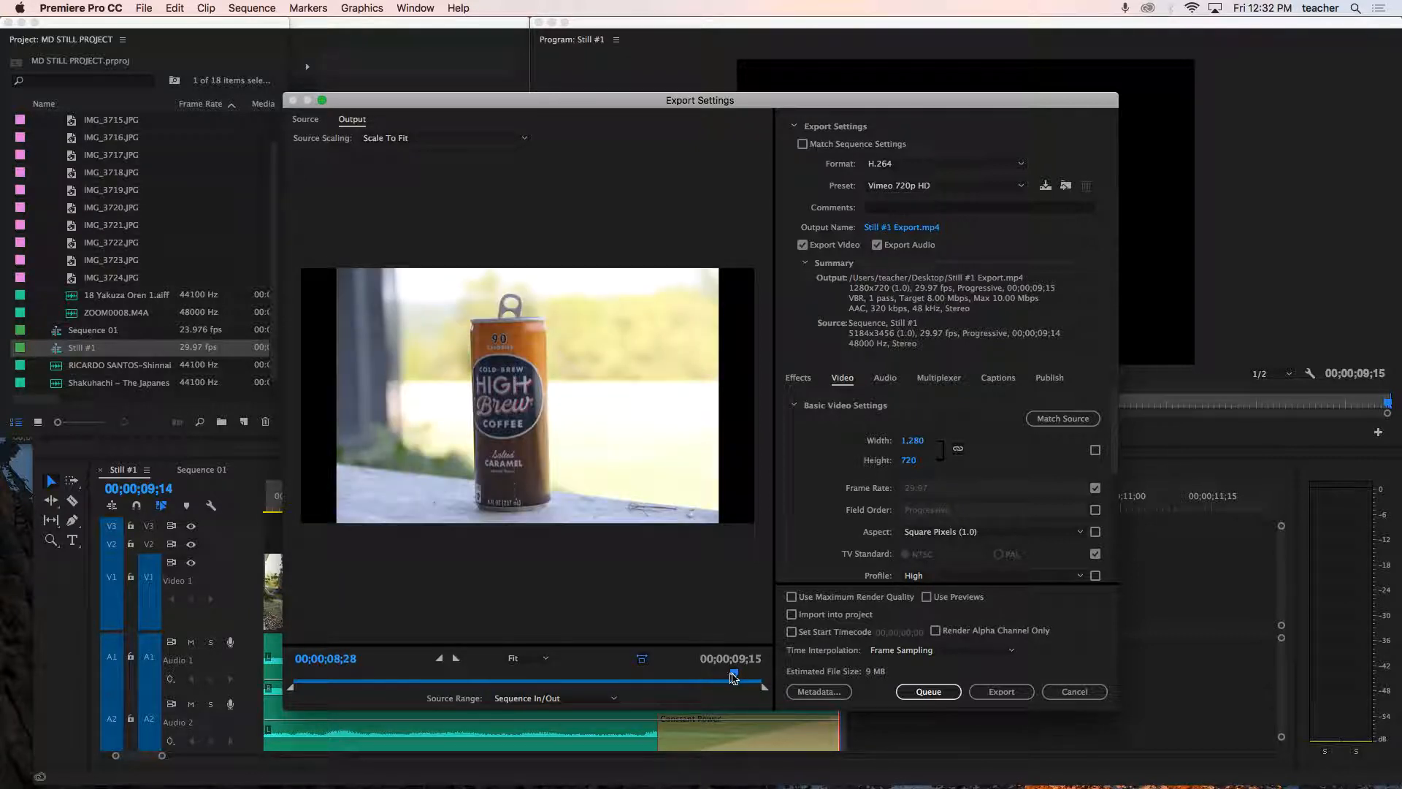
left_click(1086, 699)
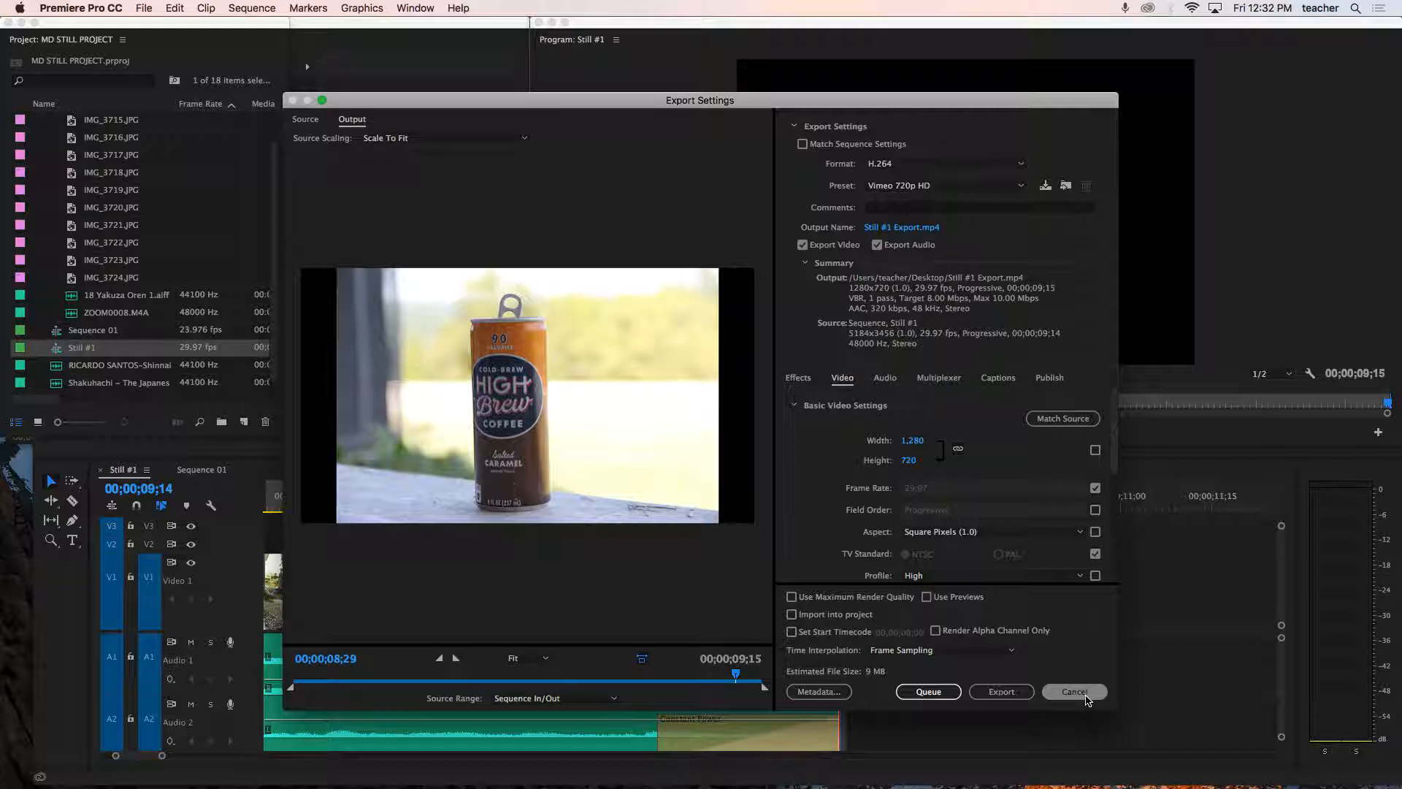